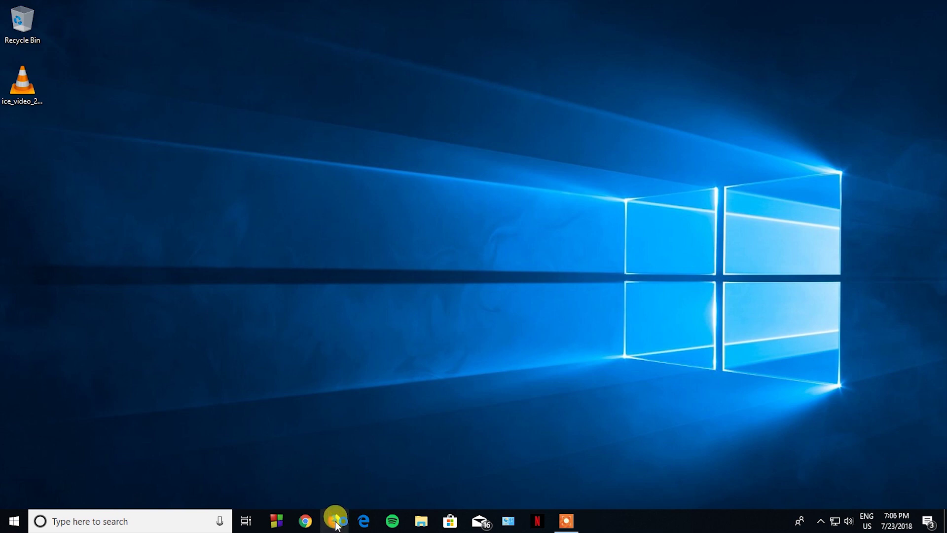
- Open Firefox and go to foobar2000.org
left_click(335, 522)
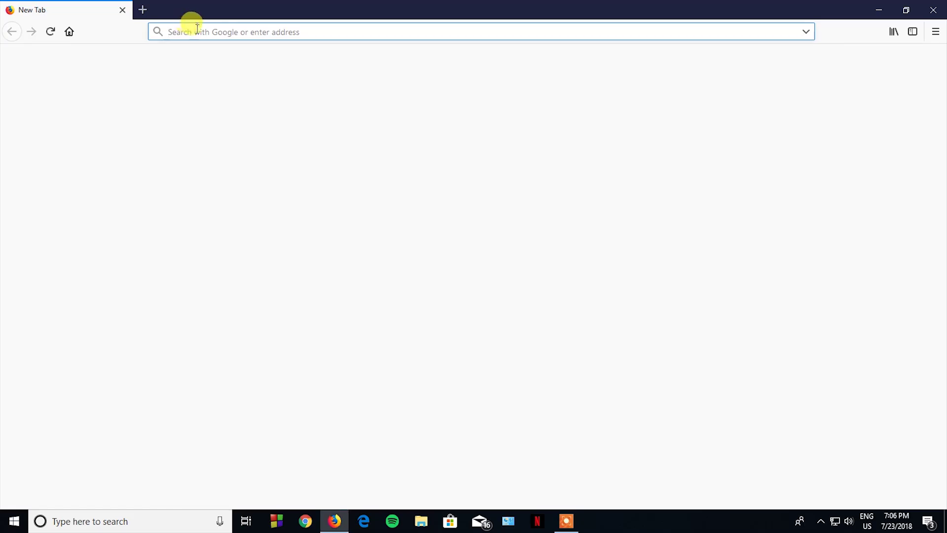
type("foobar2000.org/")
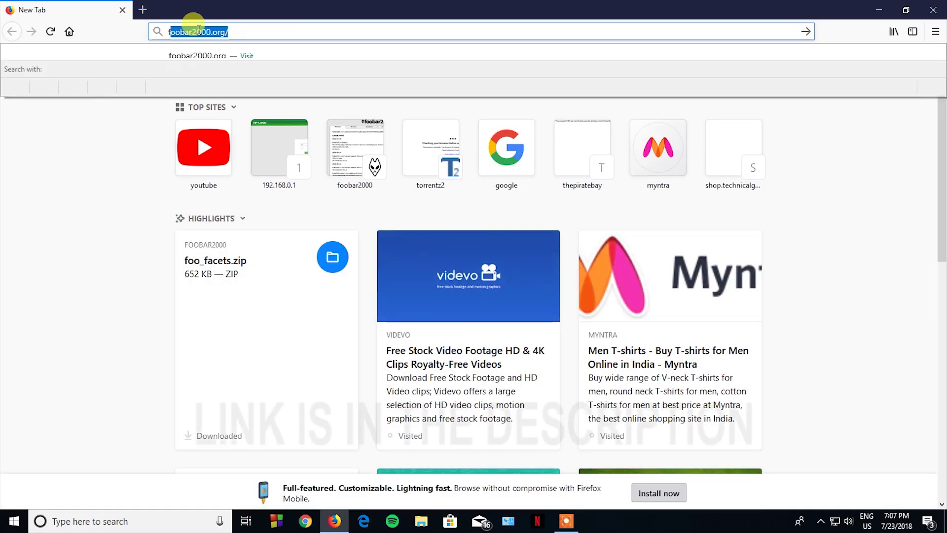
key("Return")
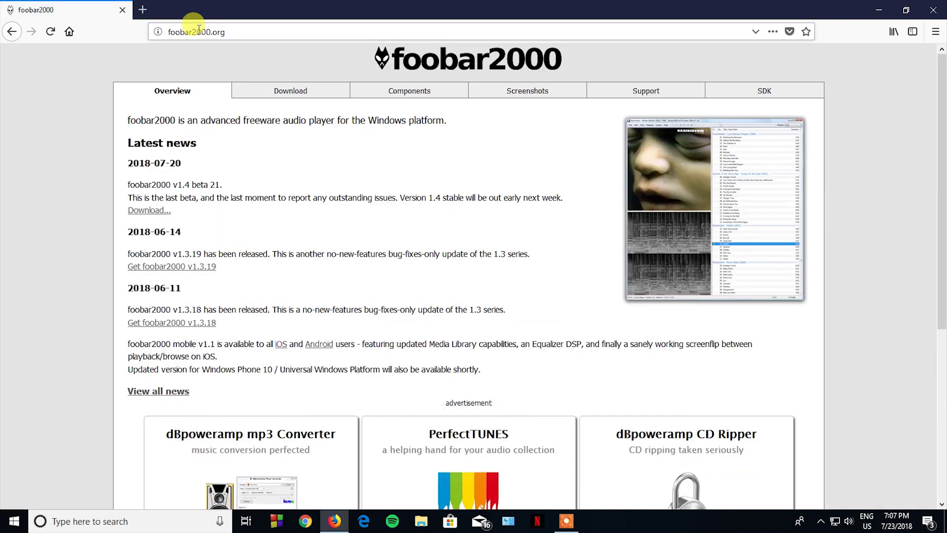
- Download the foobar2000 v1.3.19 installer from the site's download page and save it to the Desktop
left_click(316, 100)
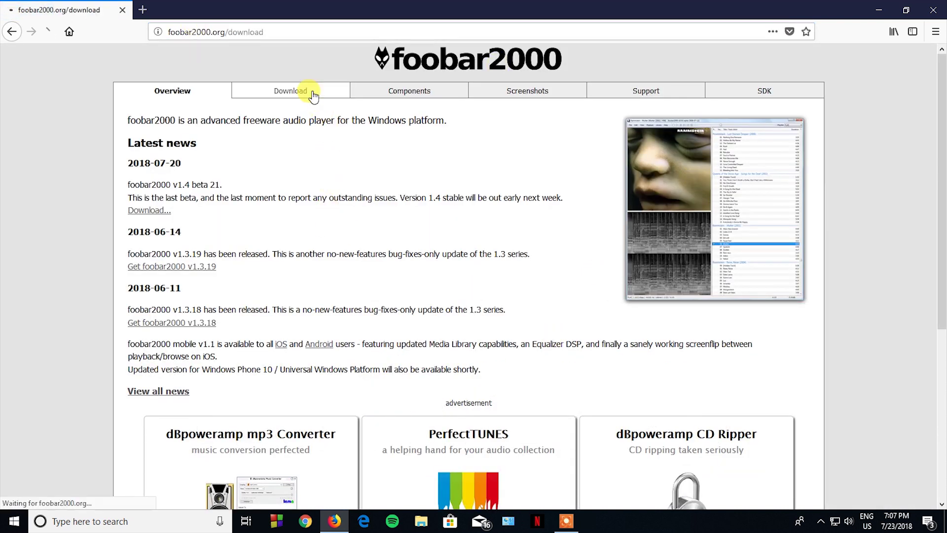
left_click(219, 223)
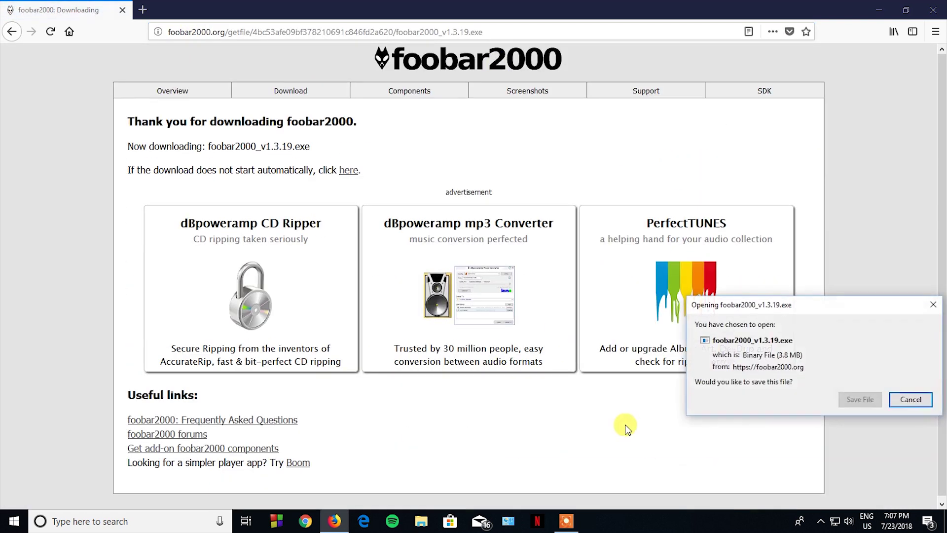
left_click(824, 398)
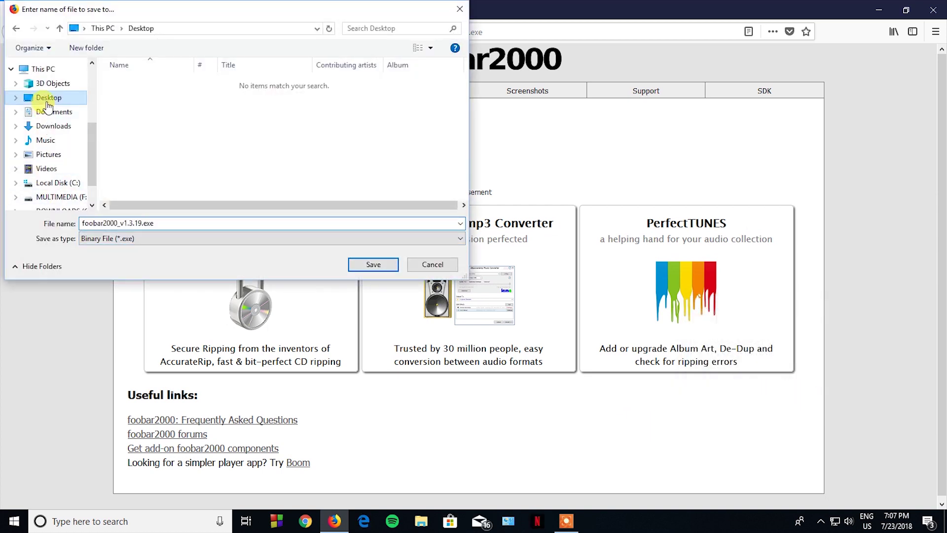
left_click(372, 264)
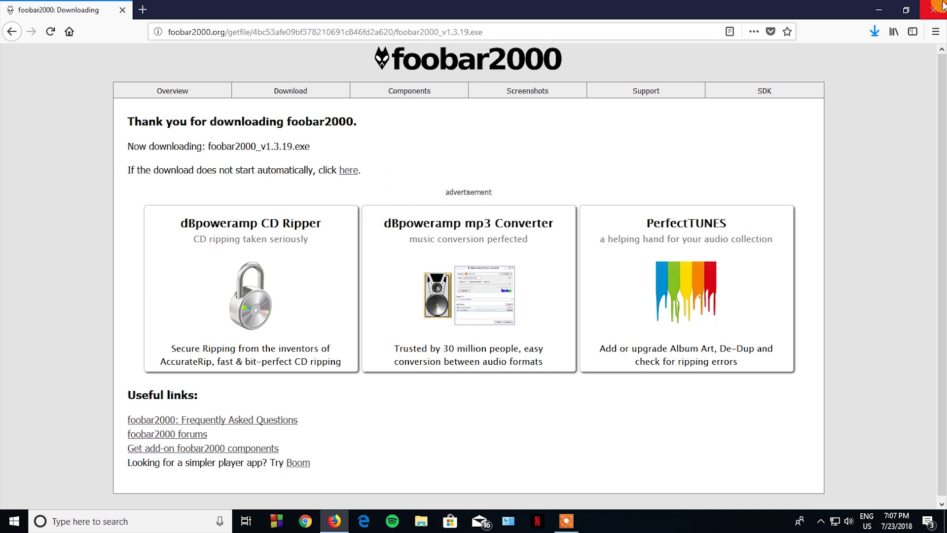
- Run the downloaded installer, accept the license agreement and choose a standard installation in C:\Program Files (x86)\foobar2000
left_click(875, 32)
left_click(712, 63)
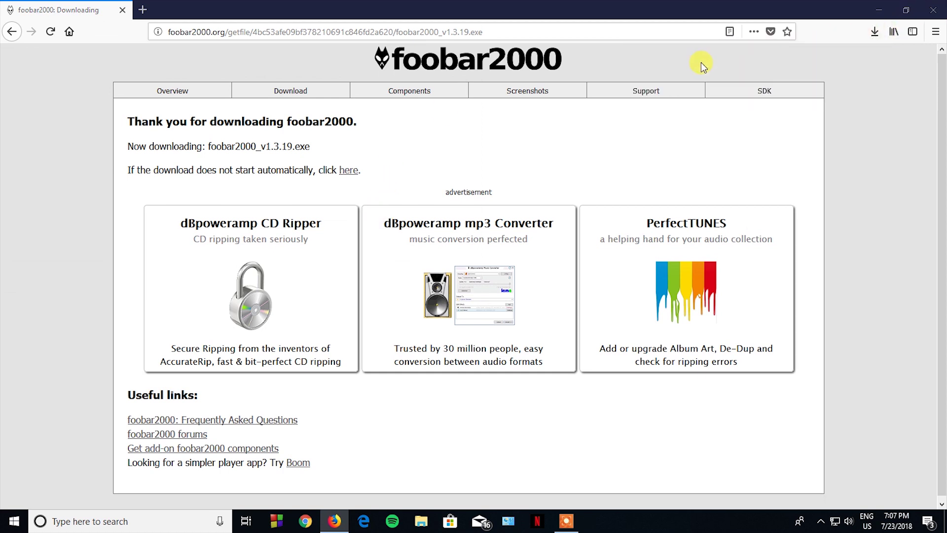
left_click(539, 355)
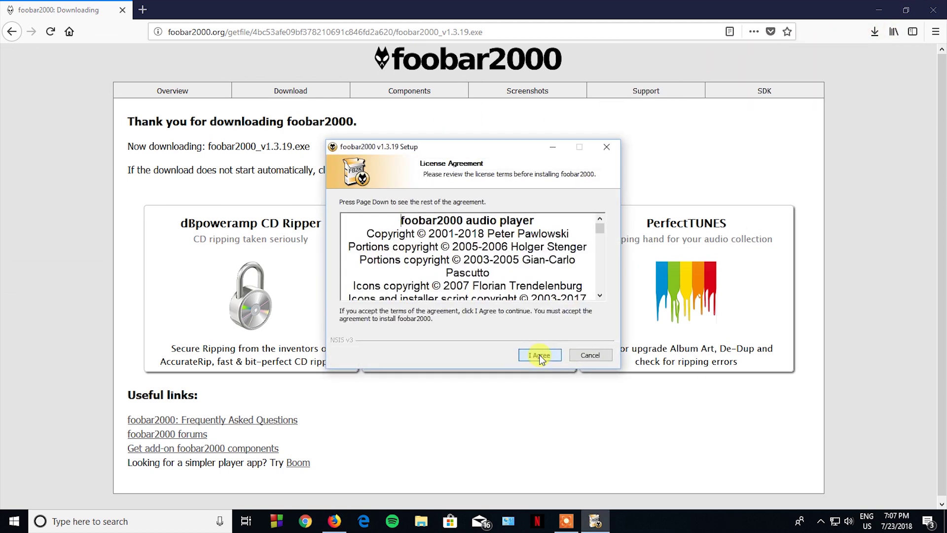
left_click(540, 356)
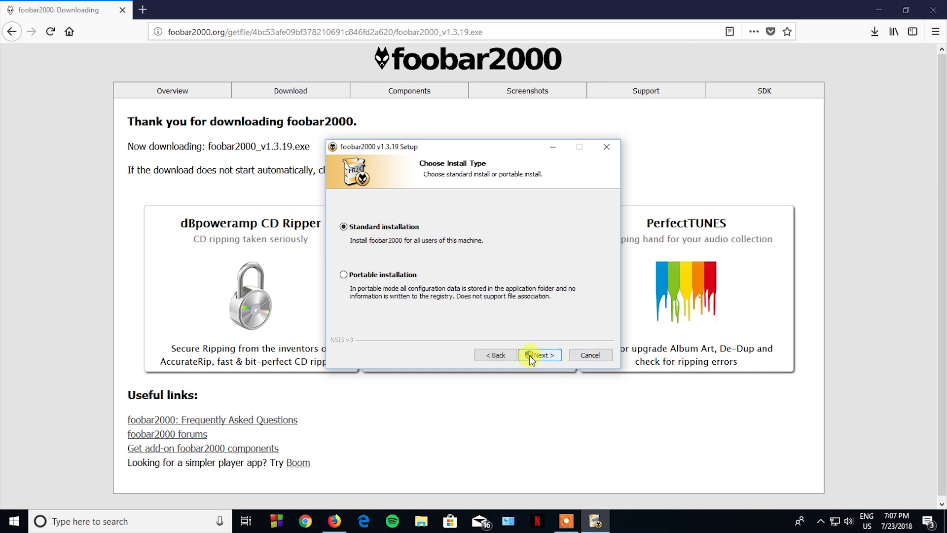
left_click(529, 355)
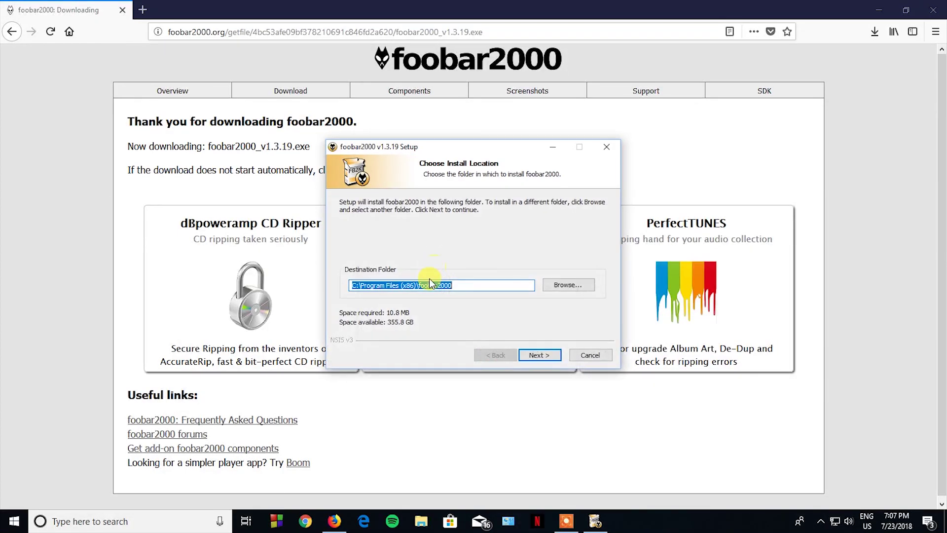
left_click(537, 354)
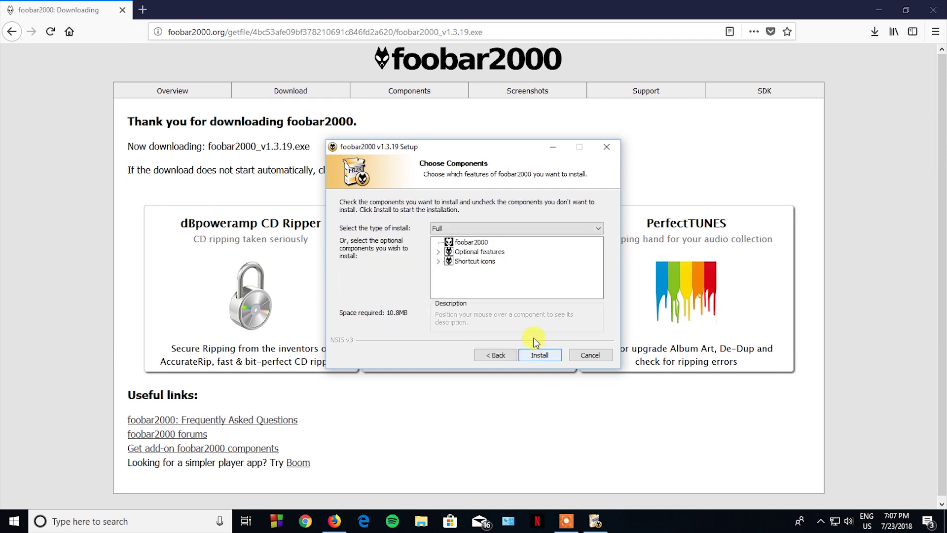
- Install foobar2000 with the Full component set and finish the setup with Run foobar2000 enabled
left_click(479, 227)
left_click(467, 239)
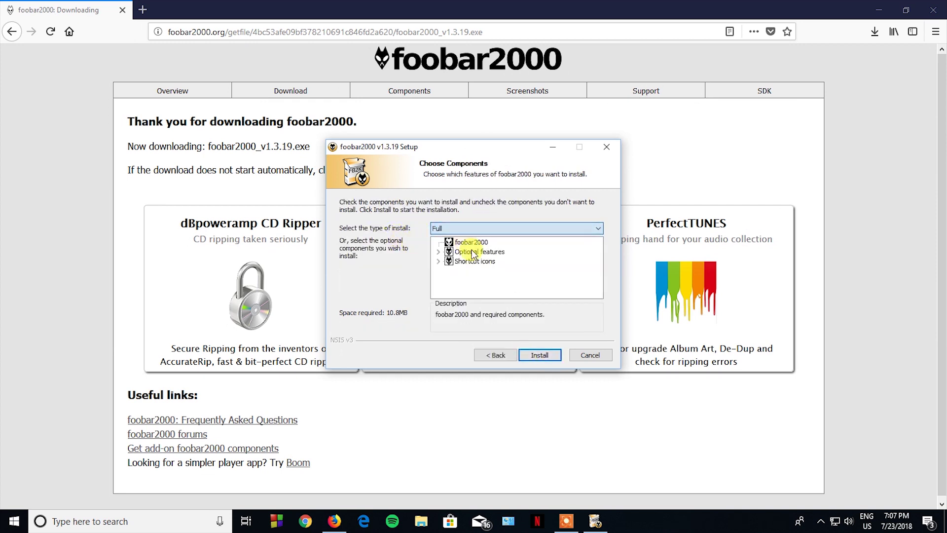
left_click(538, 355)
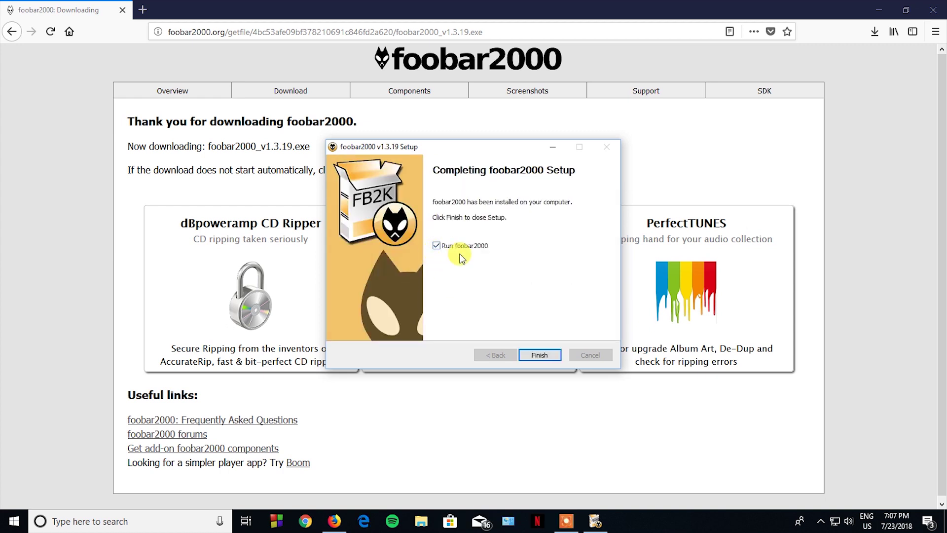
left_click(544, 354)
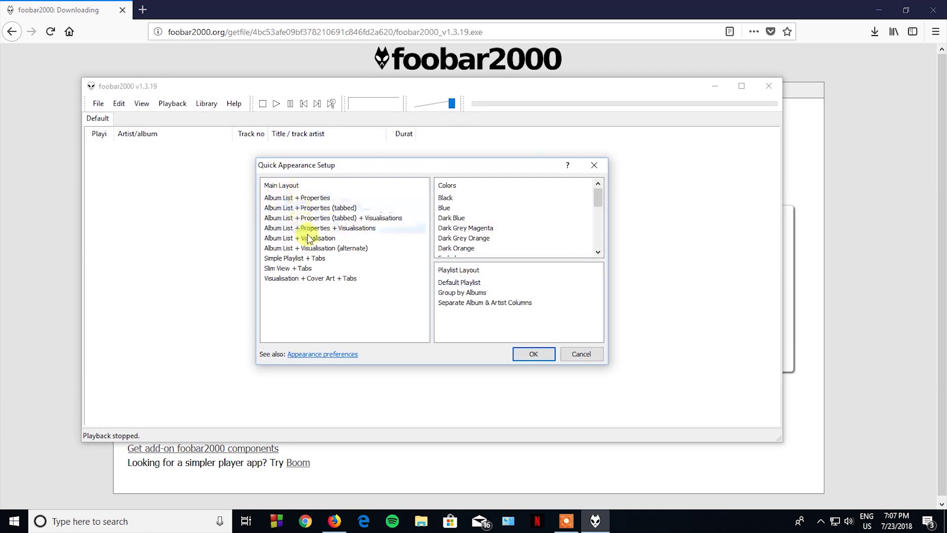
- Set the quick appearance to the Slim View + Tabs layout with the Dark Grey Magenta color scheme
left_click(307, 270)
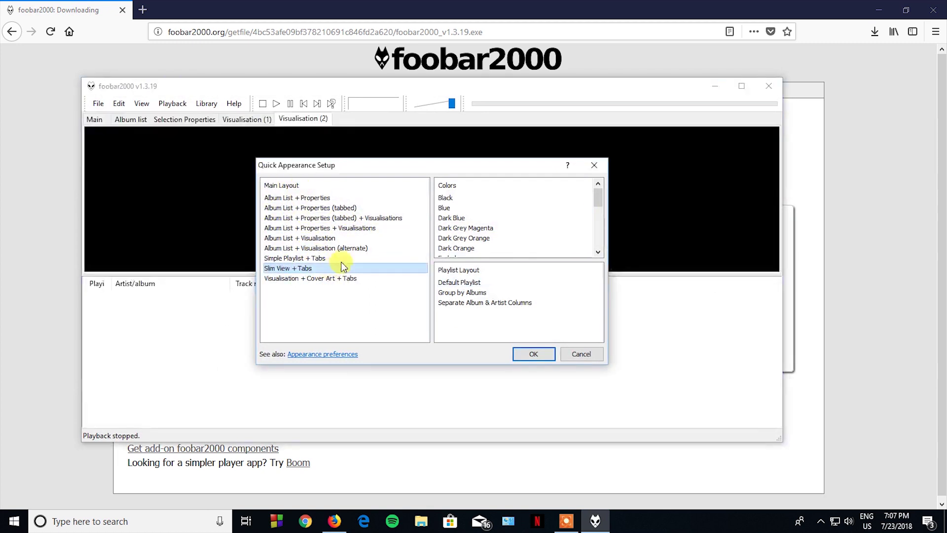
left_click(511, 240)
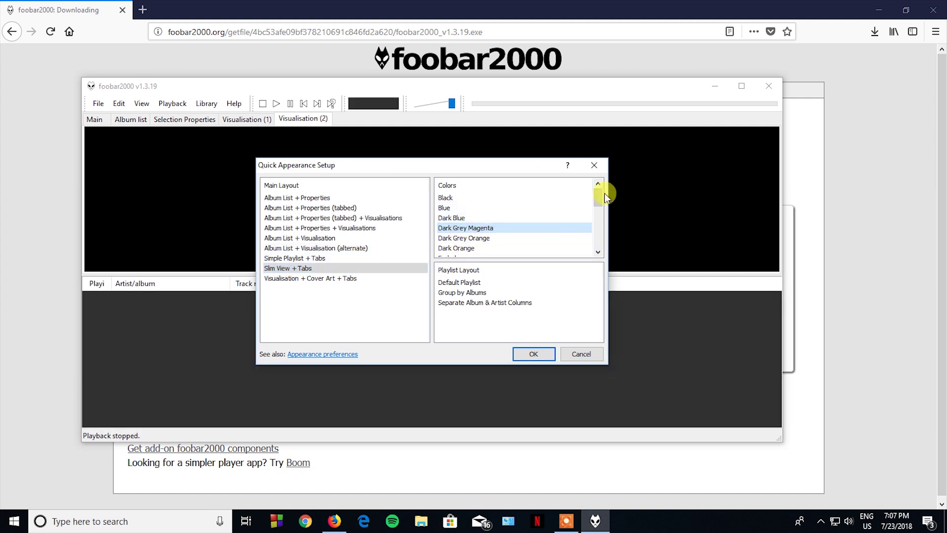
mouse_move(598, 197)
left_mouse_down()
mouse_move(598, 217)
mouse_move(600, 198)
left_mouse_up()
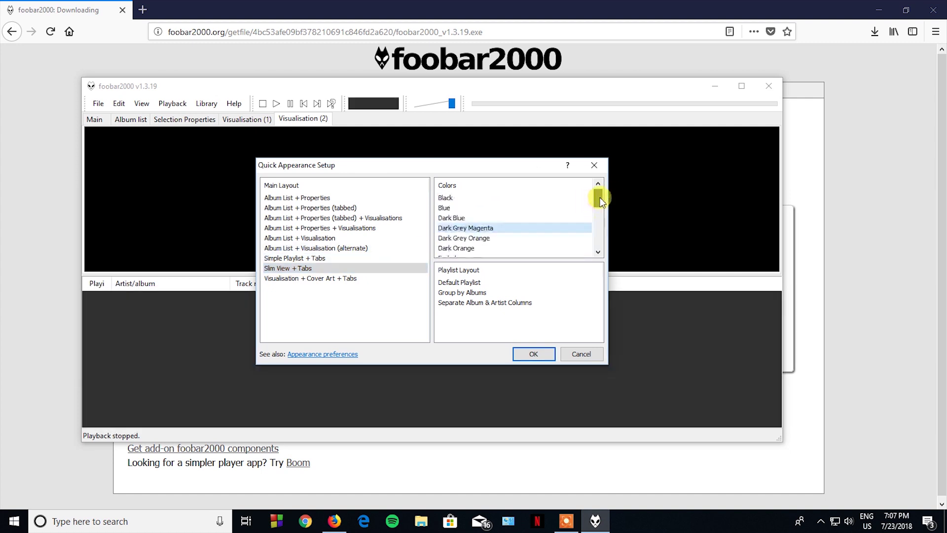
left_click(527, 353)
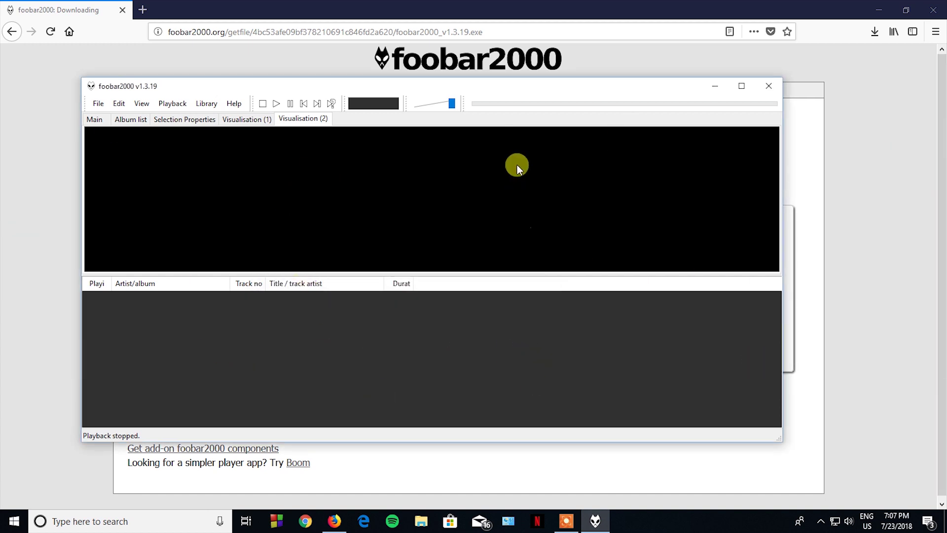
- Minimize the player and download the Facets 1.0 component from the foobar2000 site, saving foo_facets.zip to the Desktop
left_click(725, 89)
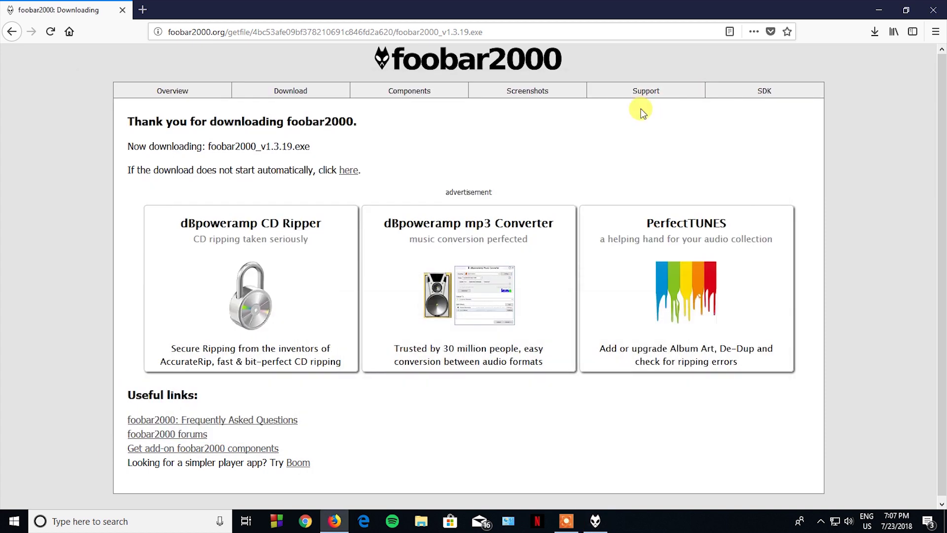
left_click(405, 100)
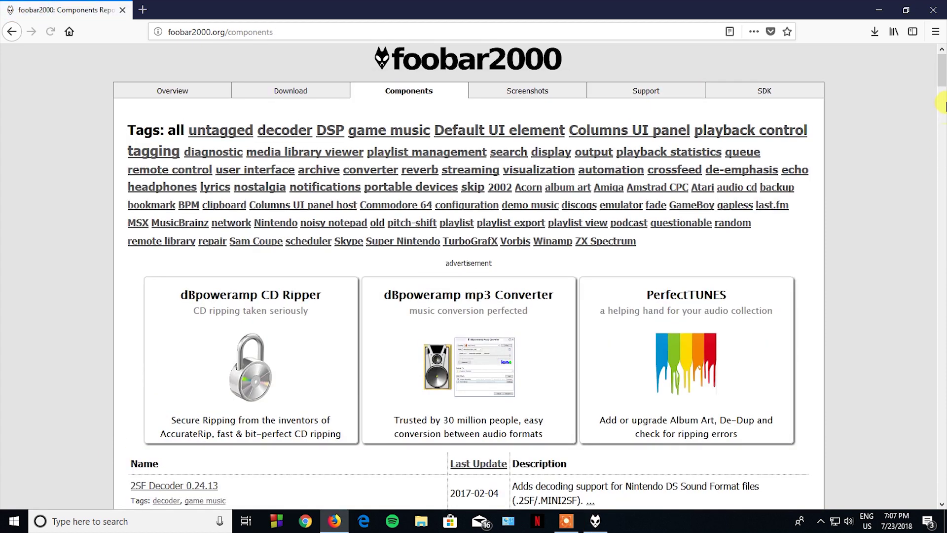
left_click_drag(942, 77, 942, 181)
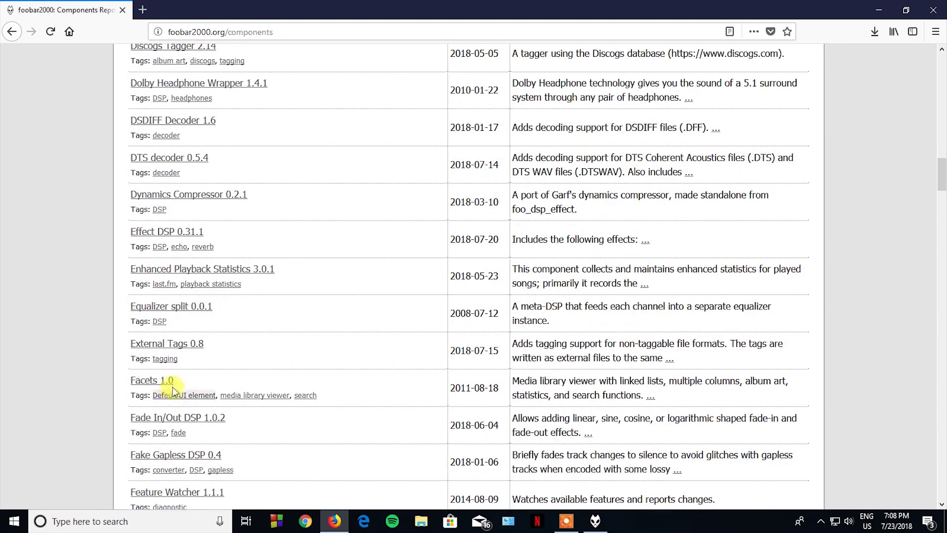
left_click(159, 381)
left_click(142, 333)
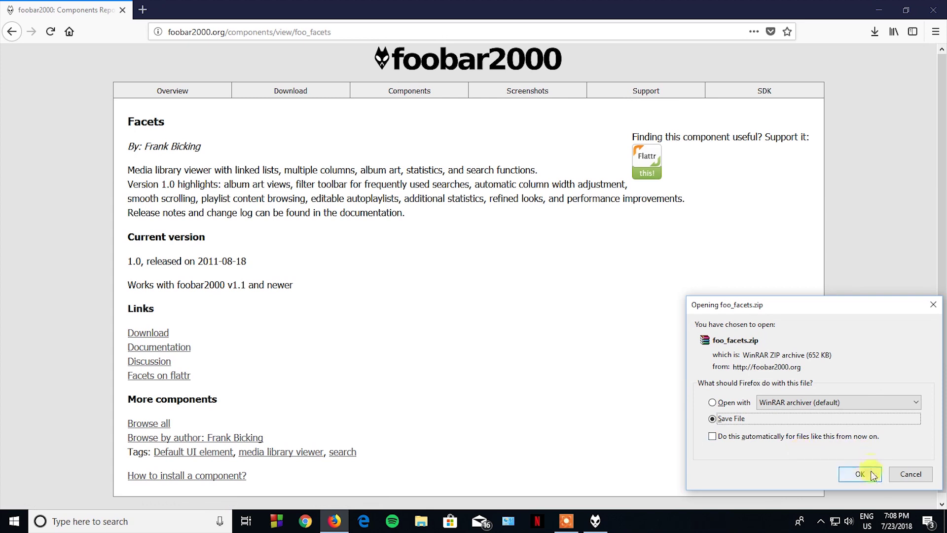
left_click(872, 477)
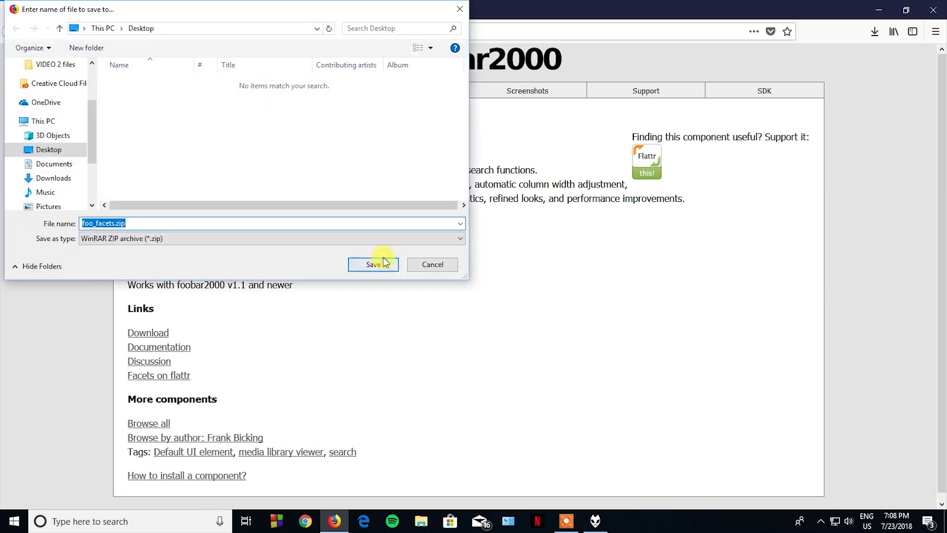
left_click(382, 261)
- Download the Lyric Show Panel 3 0.5 component from the components list to the Desktop and close the browser
left_click(11, 31)
left_click_drag(942, 186, 941, 256)
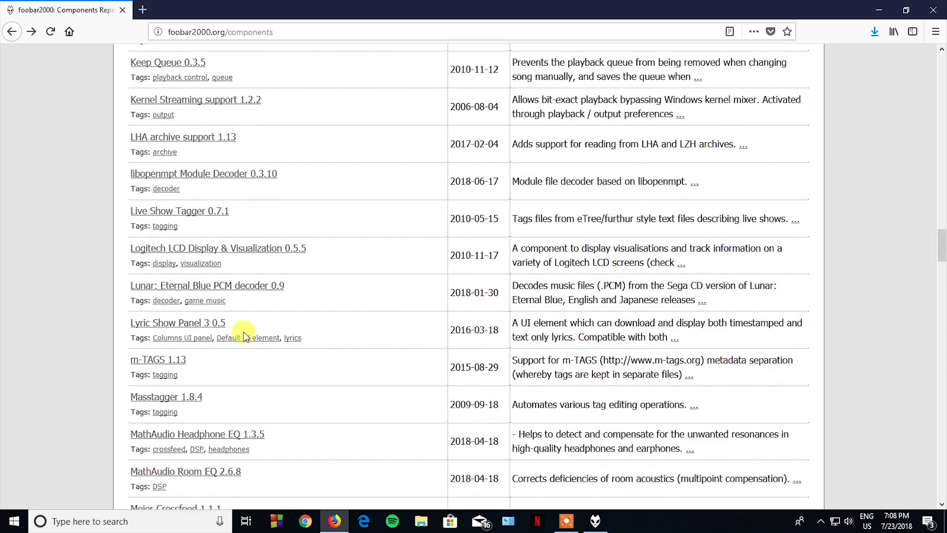
left_click(133, 323)
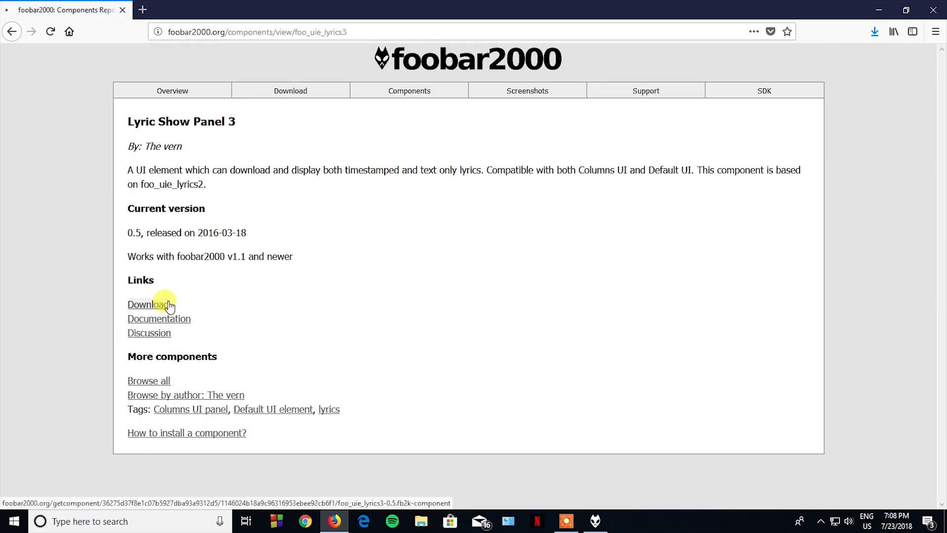
left_click(169, 306)
left_click(867, 476)
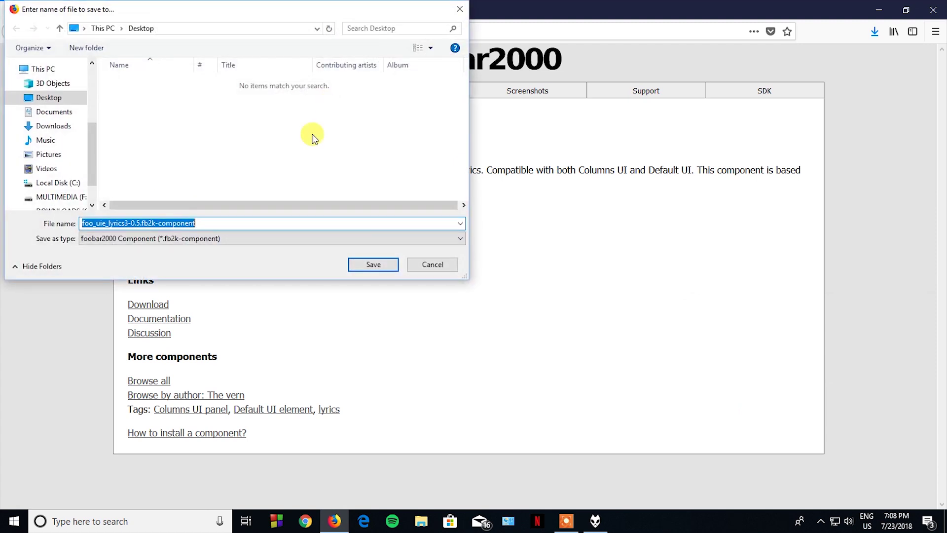
left_click(373, 266)
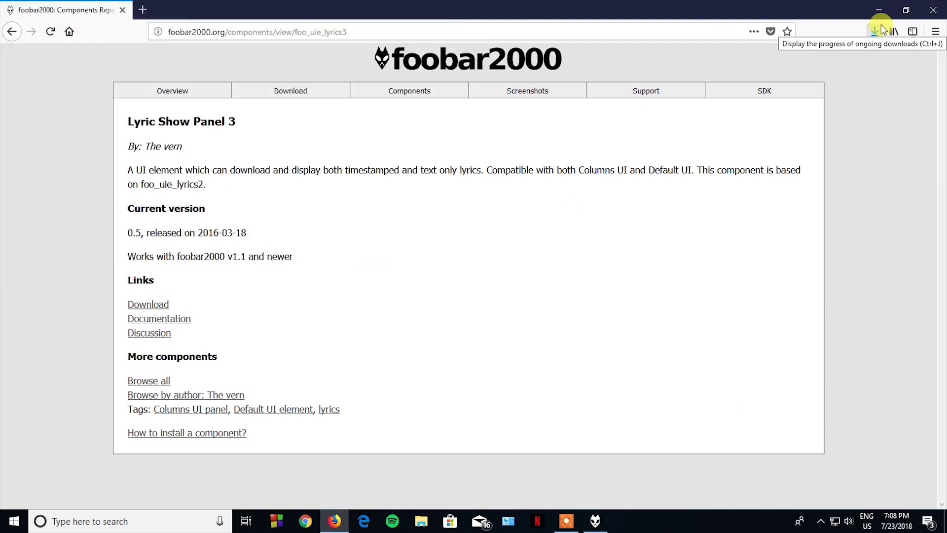
left_click(925, 9)
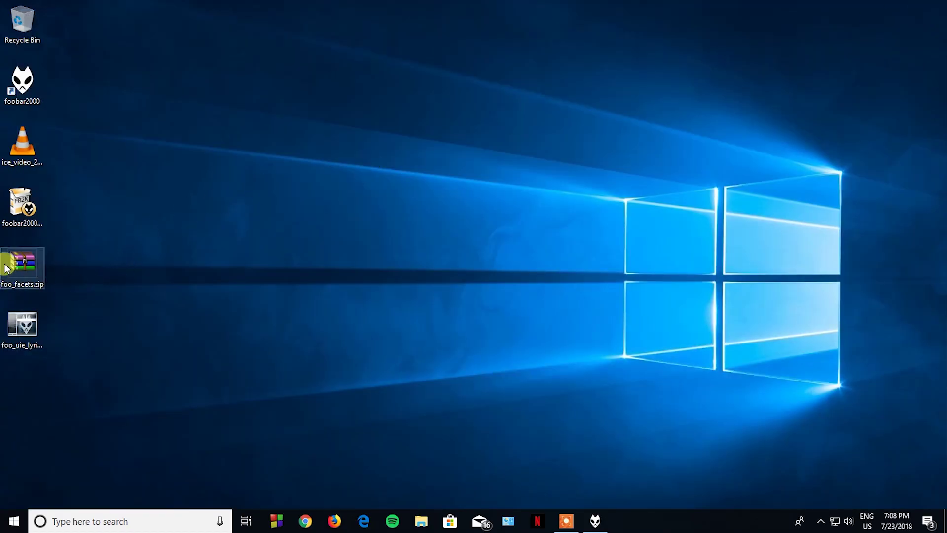
- Open foo_facets.zip from the Desktop in WinRAR and dismiss the license purchase reminder
double_click(23, 262)
left_click_drag(363, 153, 514, 119)
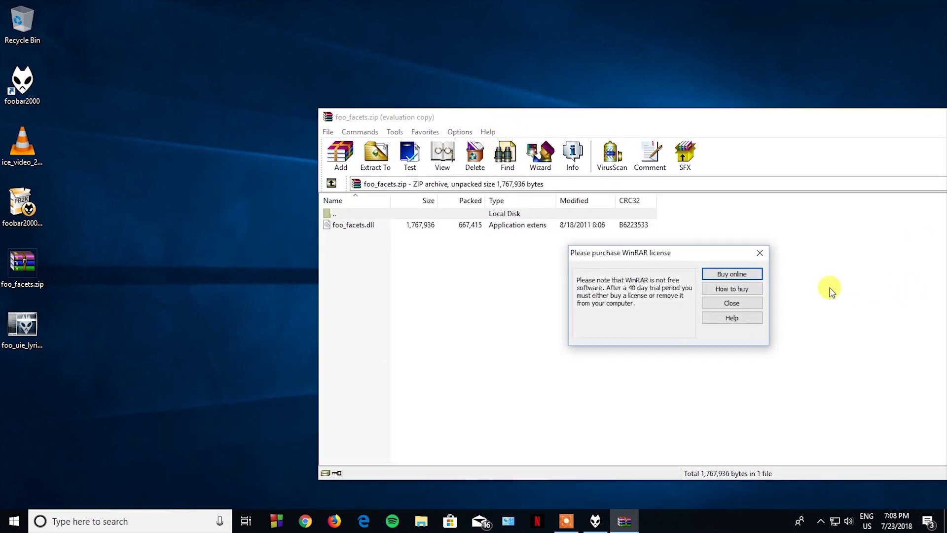
left_click(760, 253)
- Extract foo_facets.dll to a subfolder of the foobar2000 folder in C:\Program Files (x86), and close the archive
left_click(203, 259)
left_click(239, 189)
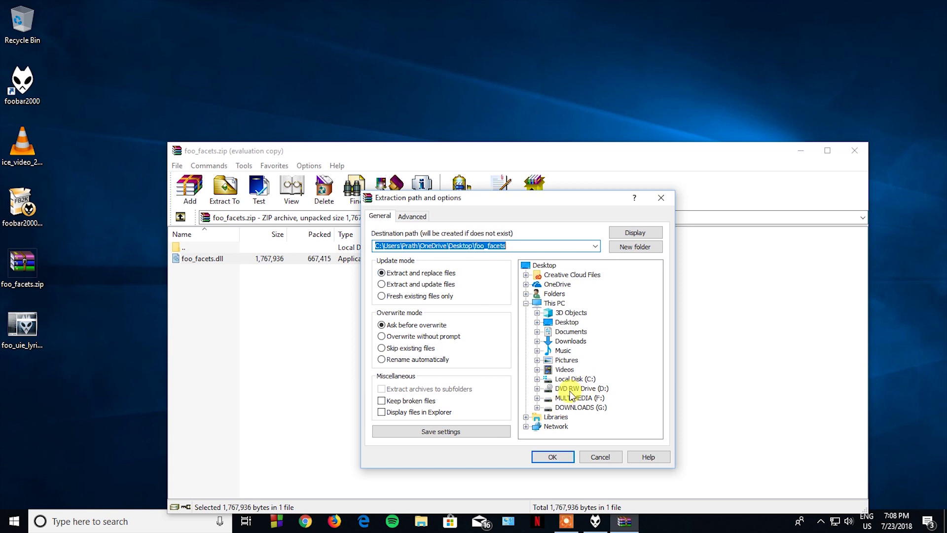
left_click(537, 379)
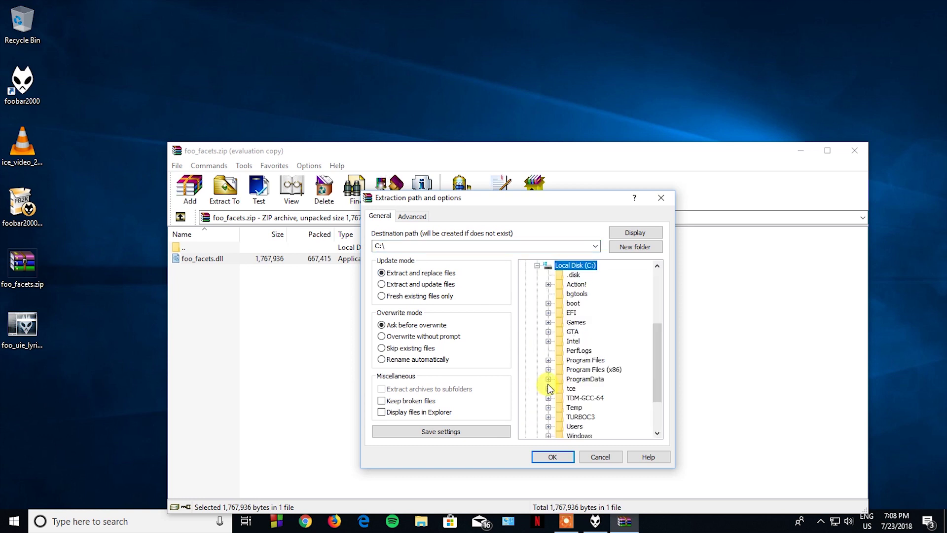
left_click(548, 370)
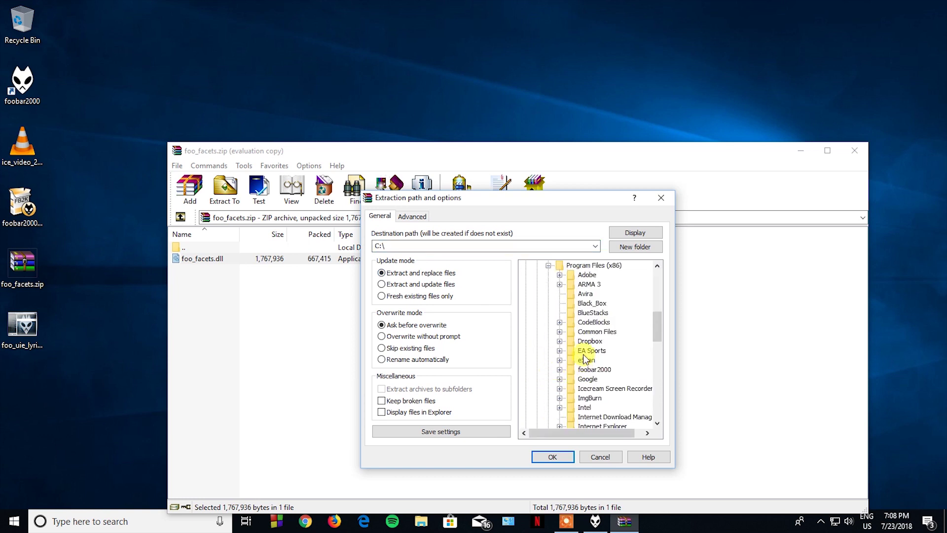
left_click(559, 370)
left_click(606, 379)
left_click(553, 458)
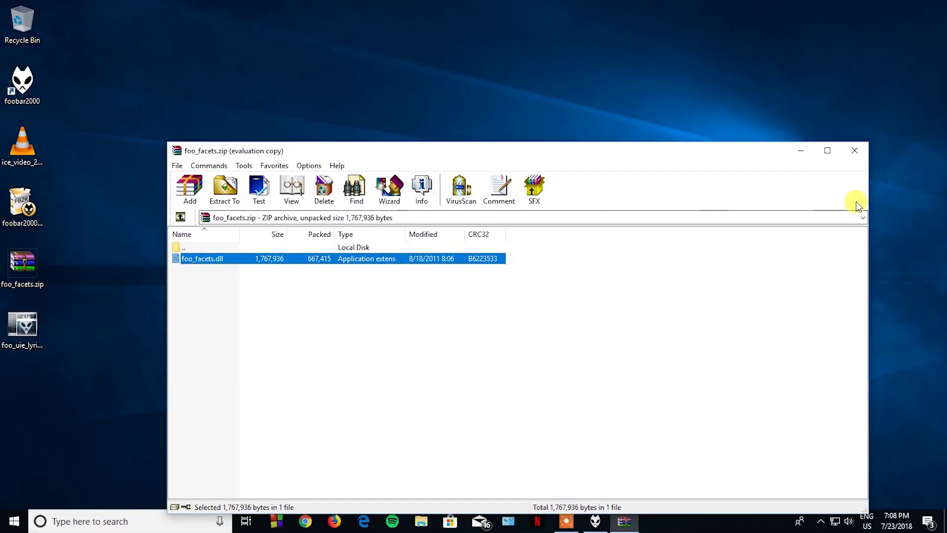
left_click(852, 152)
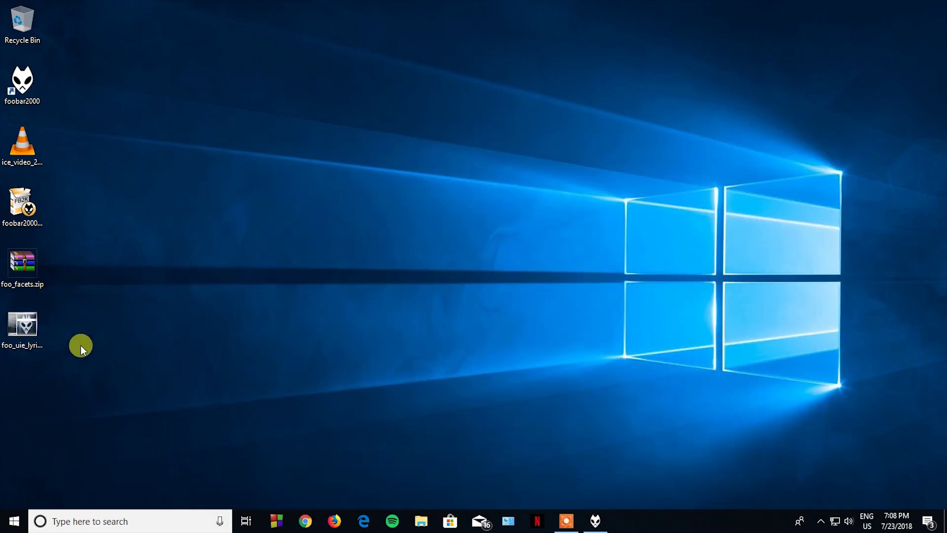
- Install the foo_uie_lyrics3-0.5 component package from the Desktop and apply the change, restarting foobar2000
left_click(21, 327)
double_click(21, 327)
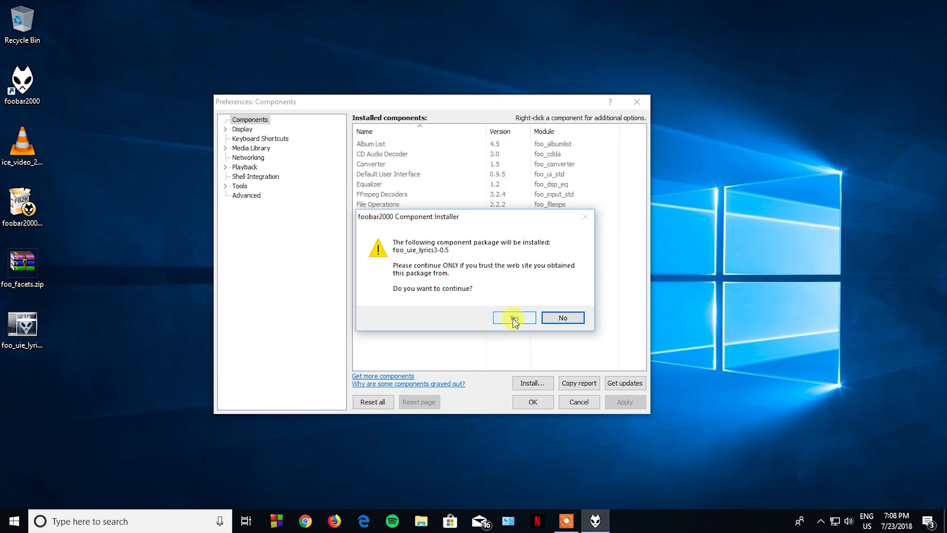
left_click(513, 318)
left_click(427, 285)
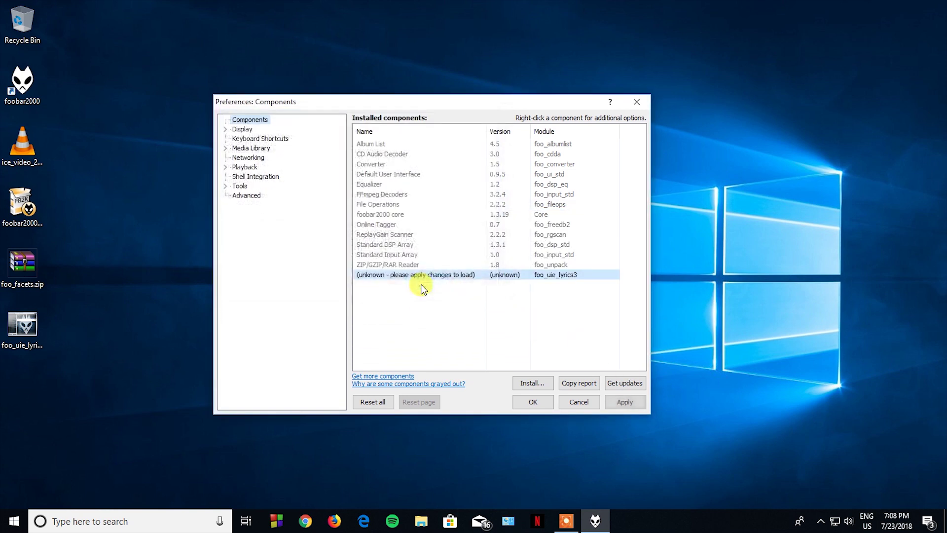
left_click(623, 401)
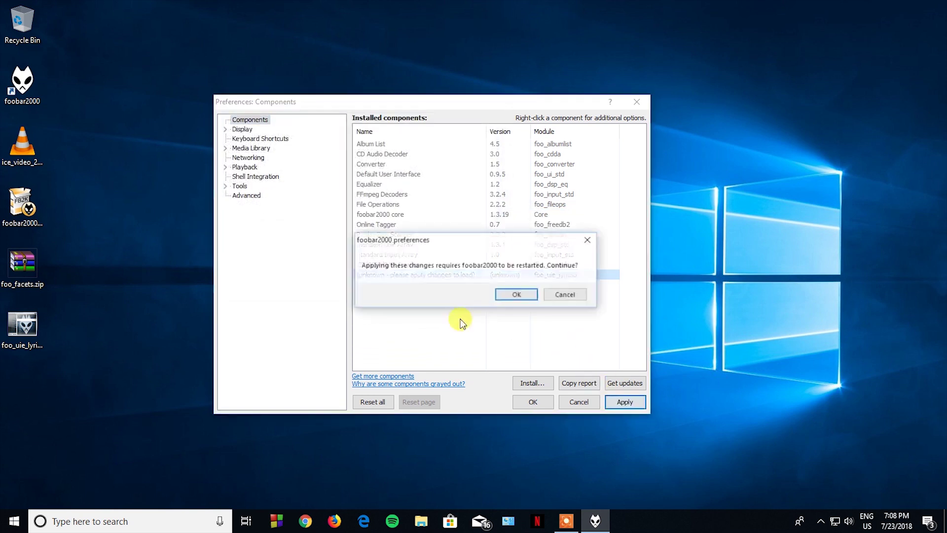
left_click(517, 294)
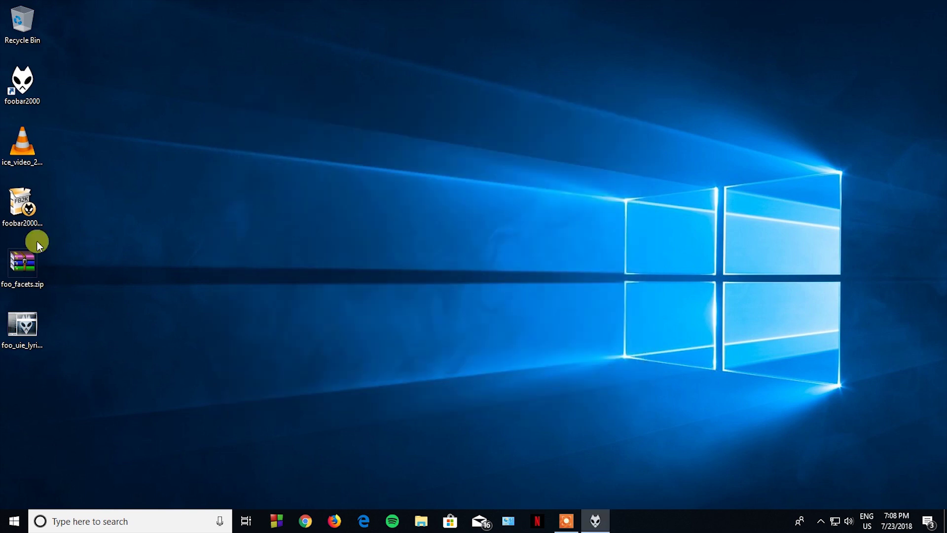
- Permanently delete foo_facets.zip and the foo_uie_lyrics3-0.5 component file from the Desktop
left_click_drag(121, 249, 3, 448)
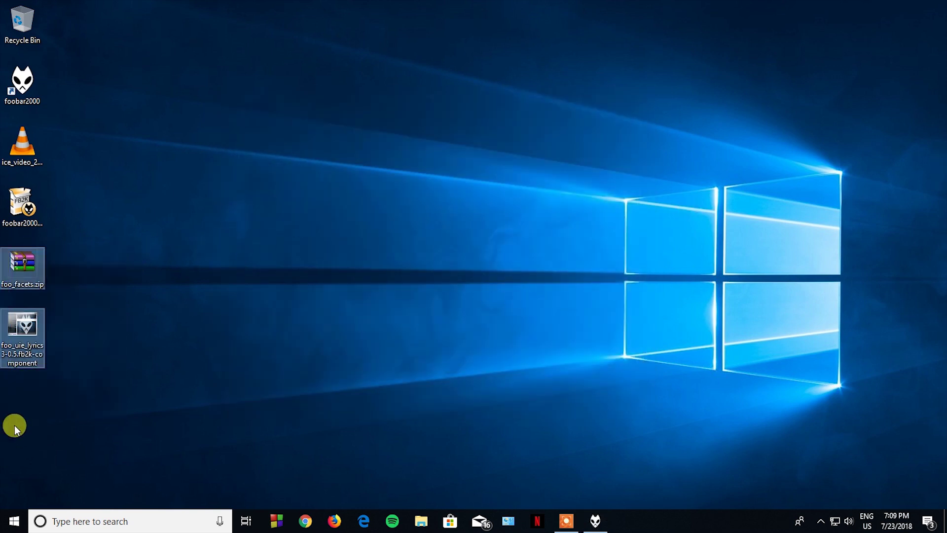
key("shift+Delete")
key("Return")
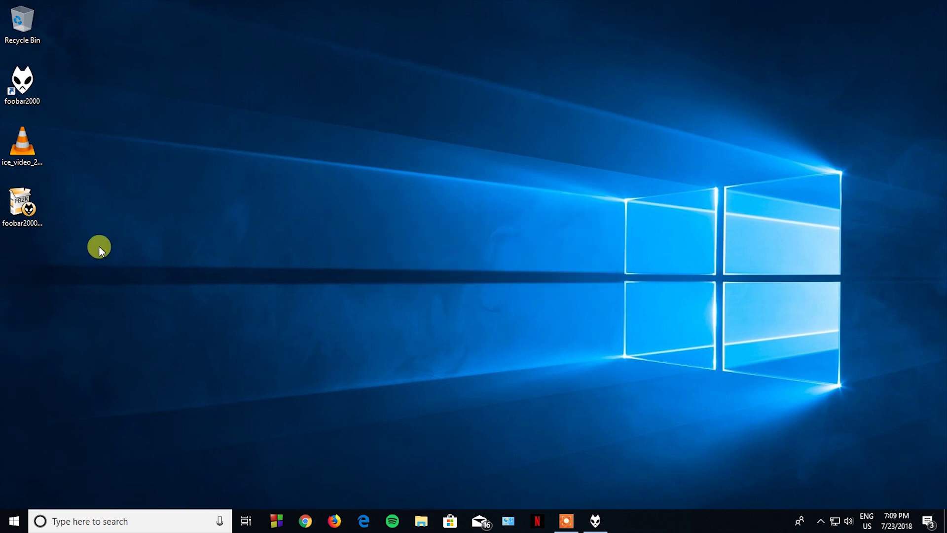
- Bring up the maximized foobar2000 window and enable layout editing mode, dismissing its tip
left_click(594, 521)
left_click_drag(453, 90, 463, 2)
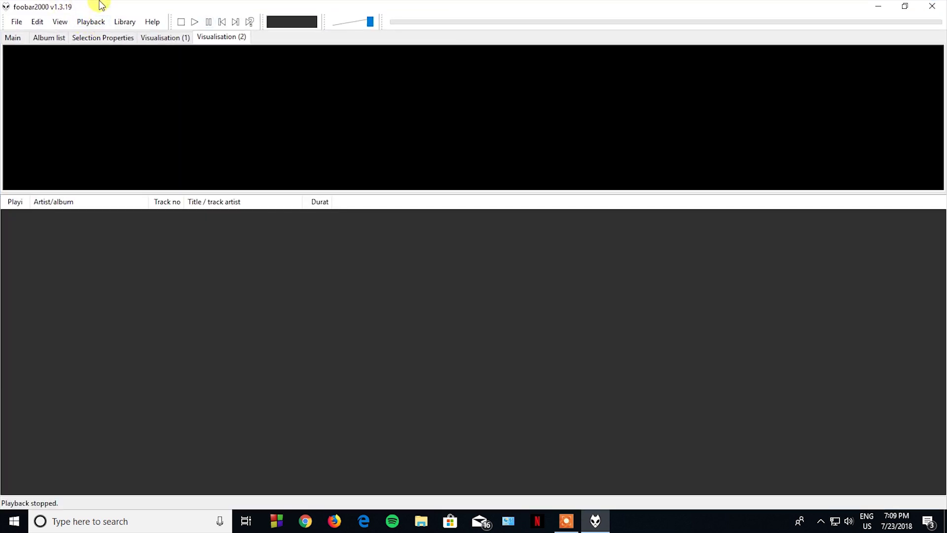
left_click(61, 22)
mouse_move(95, 124)
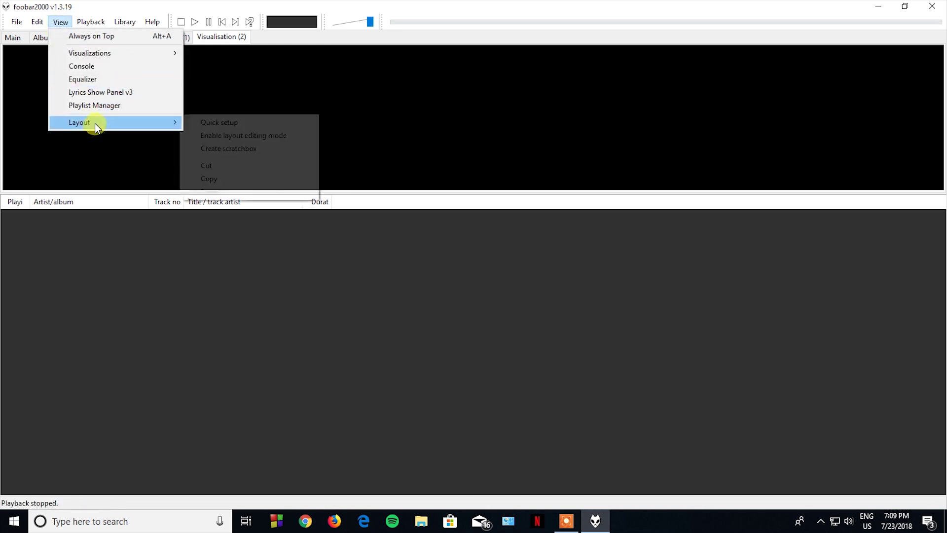
left_click(293, 141)
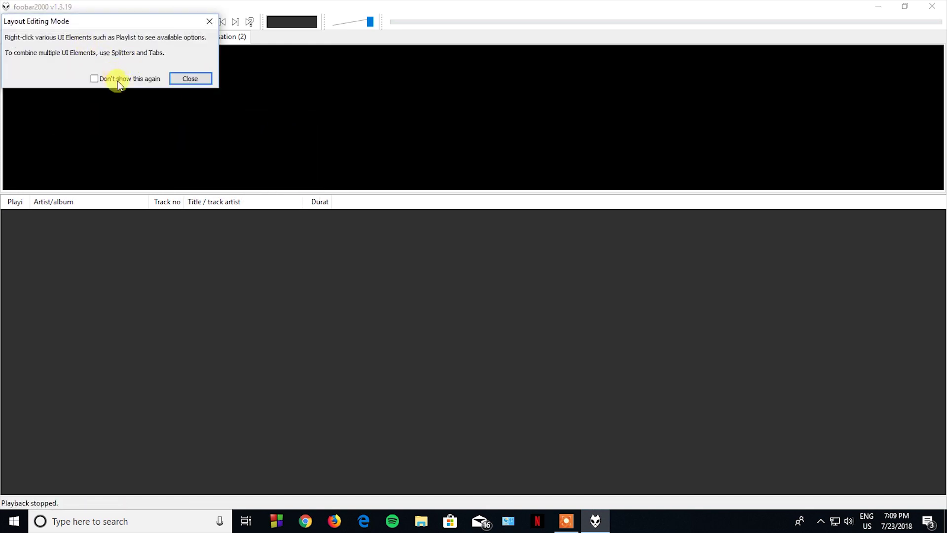
left_click(172, 83)
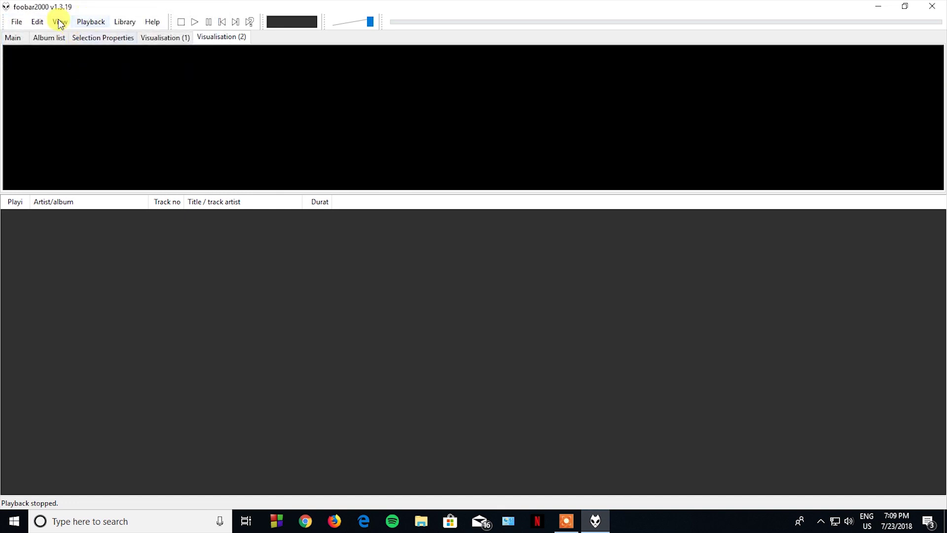
- Create a layout scratchbox, divide it with a Splitter (left/right), and narrow the left pane to about a fifth of the width
left_click(60, 22)
mouse_move(85, 124)
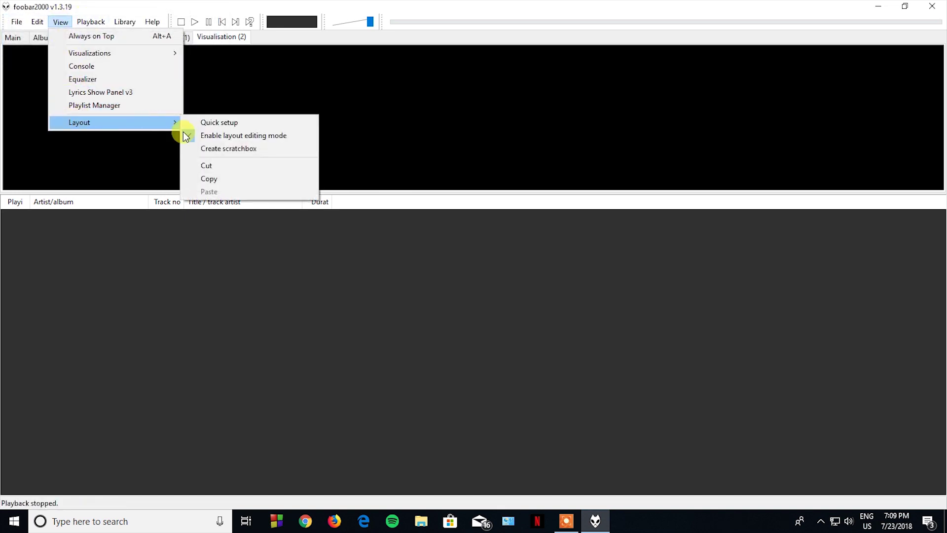
left_click(221, 150)
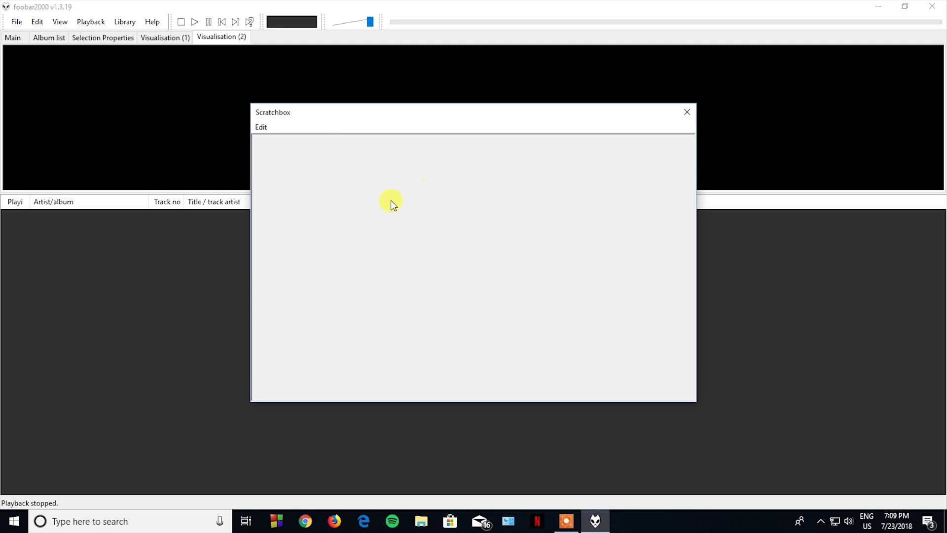
left_click(428, 241)
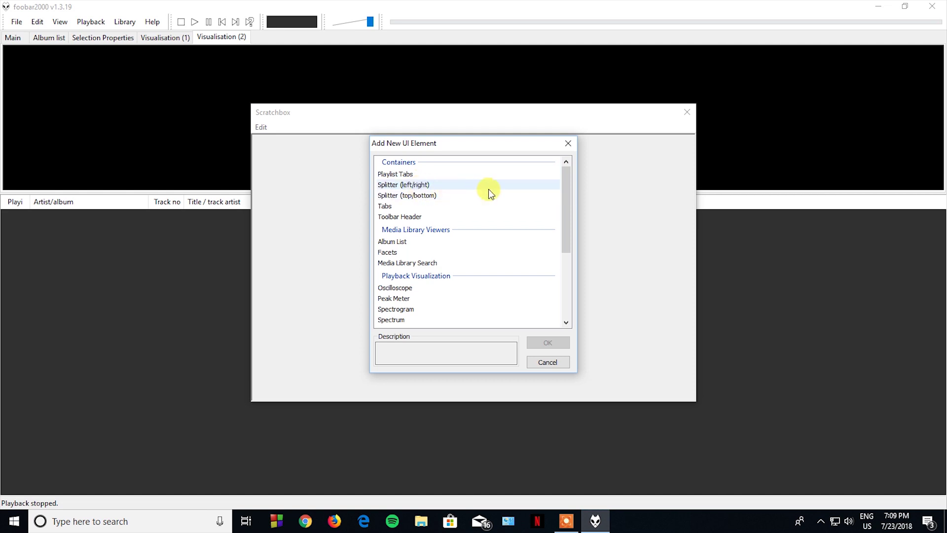
double_click(446, 185)
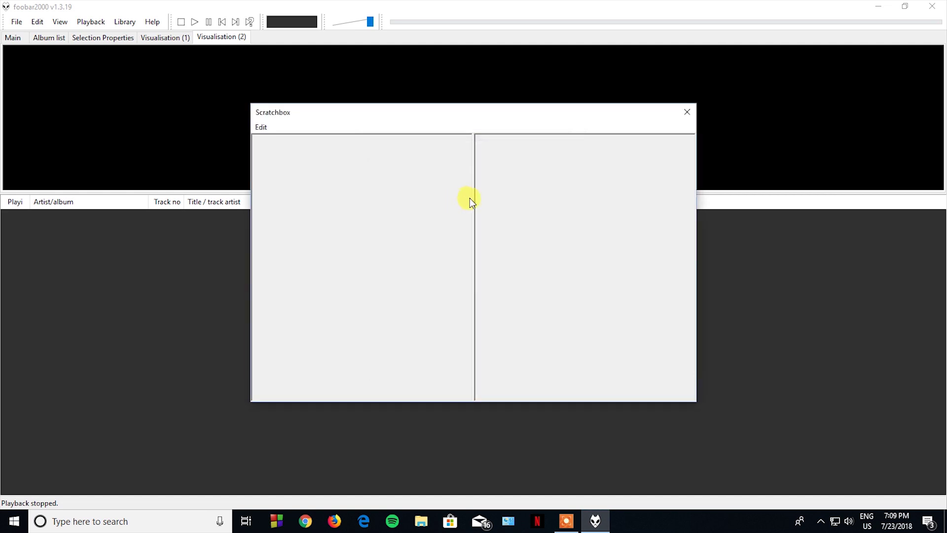
left_click_drag(472, 197, 334, 202)
- Divide the scratchbox's narrow left pane with a Splitter (top/bottom), making the upper part the smaller one
left_click(298, 233)
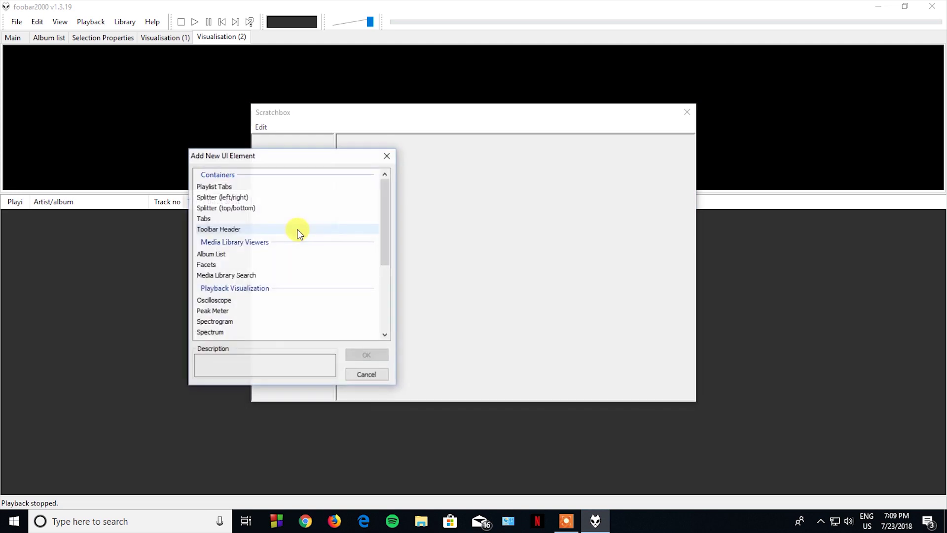
double_click(258, 206)
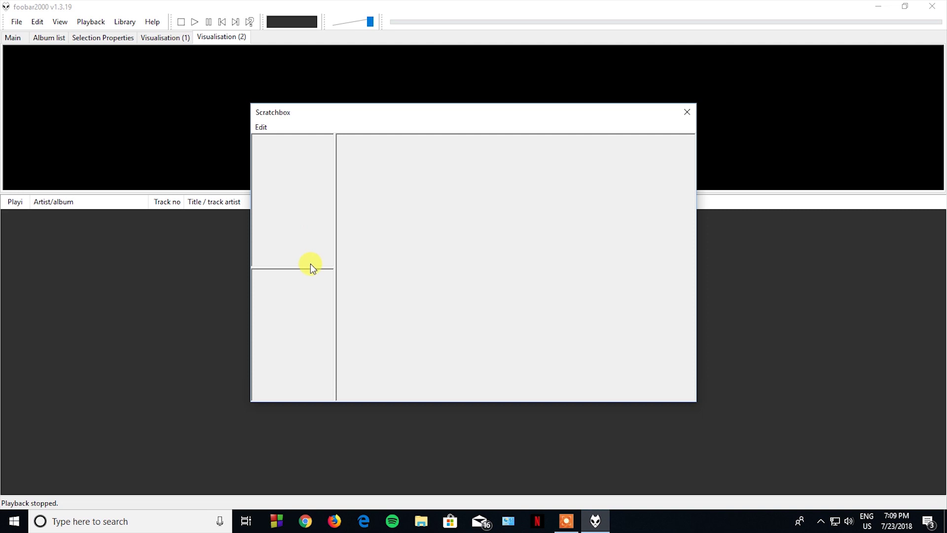
left_click_drag(310, 269, 332, 198)
- Divide the scratchbox's wide right pane into three stacked panes with two nested Splitters (top/bottom), leaving the lowest pane a thin strip
left_click(381, 210)
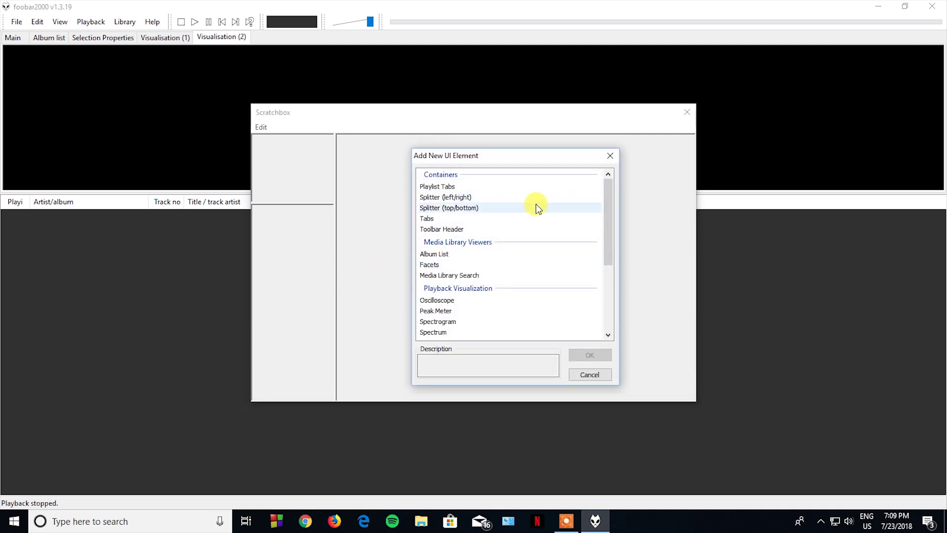
double_click(481, 207)
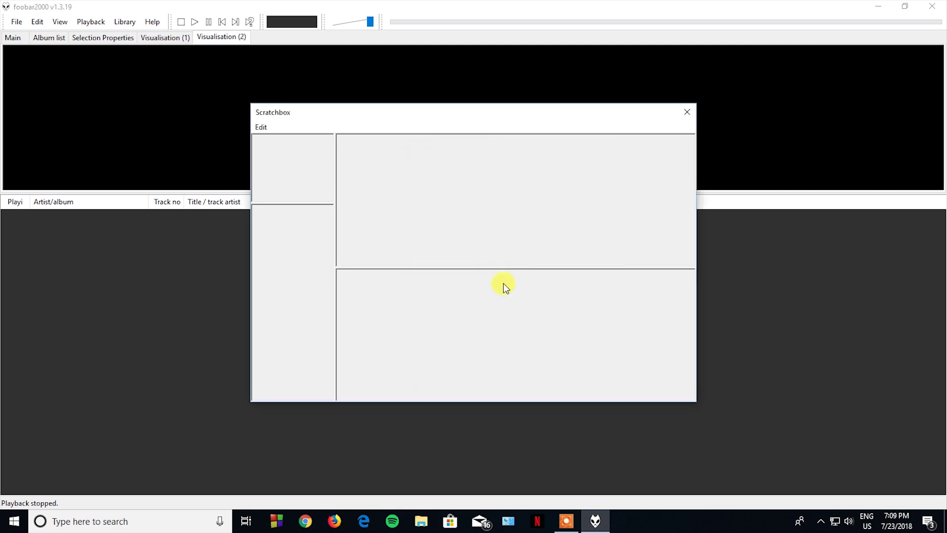
left_click_drag(499, 267, 513, 218)
left_click(514, 229)
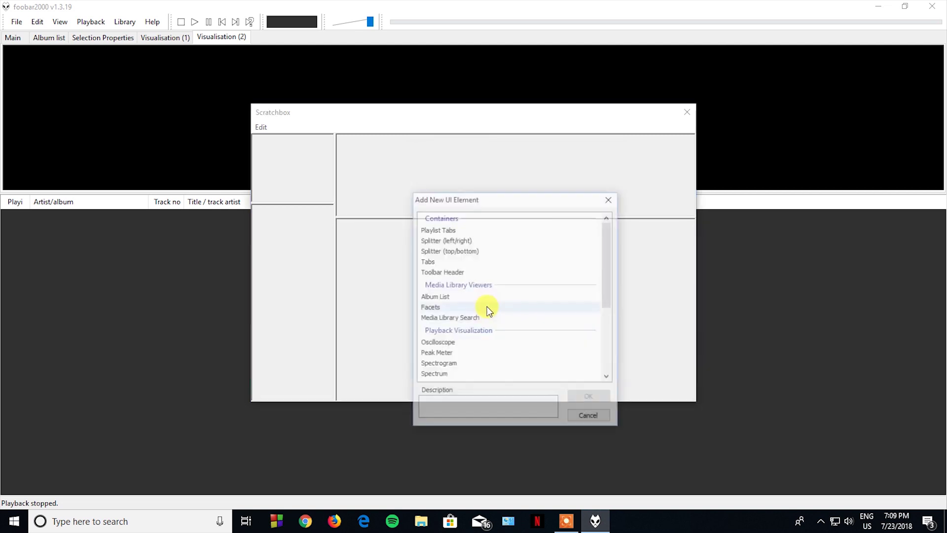
left_click(489, 252)
double_click(482, 250)
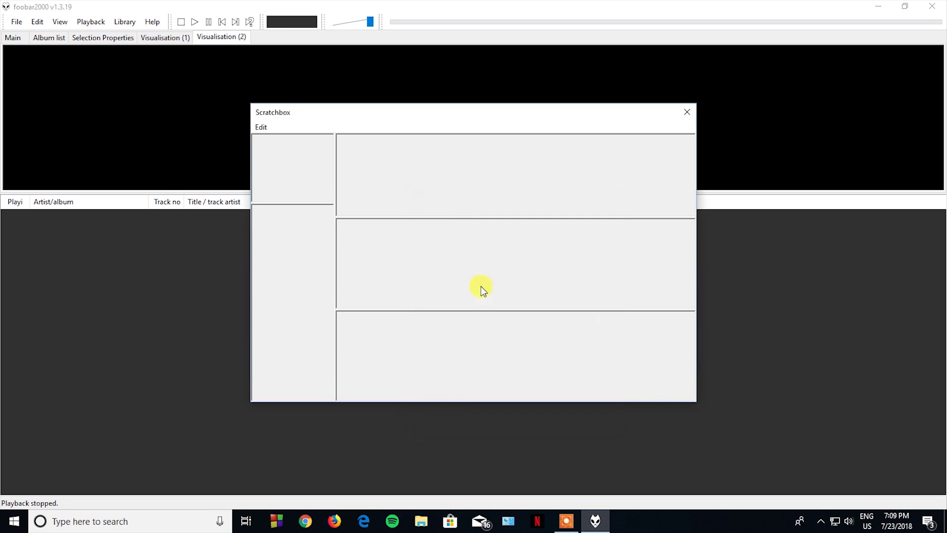
left_click_drag(481, 310, 482, 365)
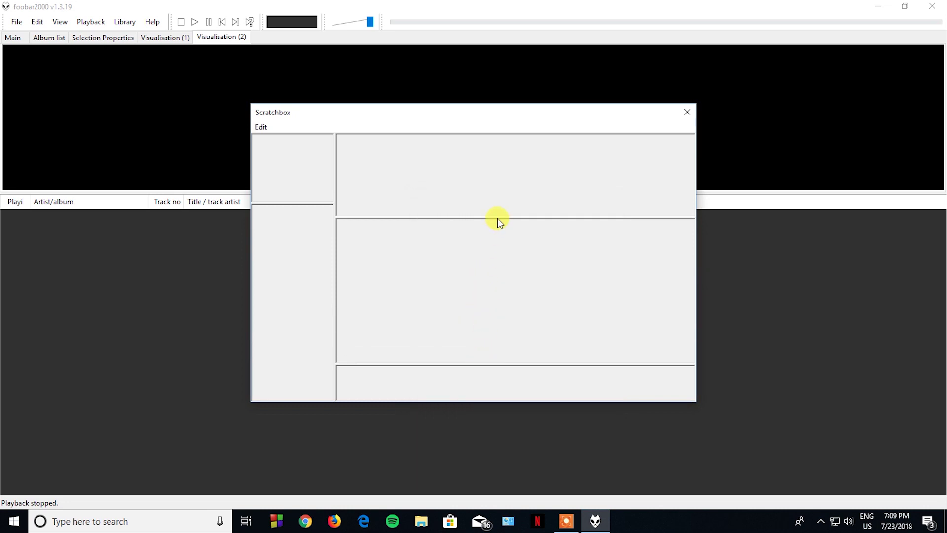
left_click_drag(496, 217, 500, 254)
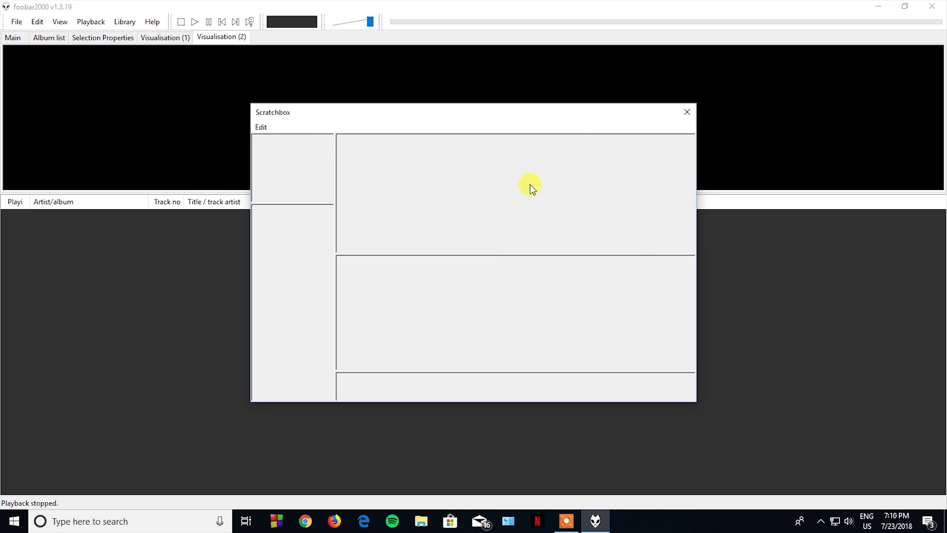
- Divide the uppermost pane of the wide column with a Splitter (left/right), making its left part wider
left_click(489, 190)
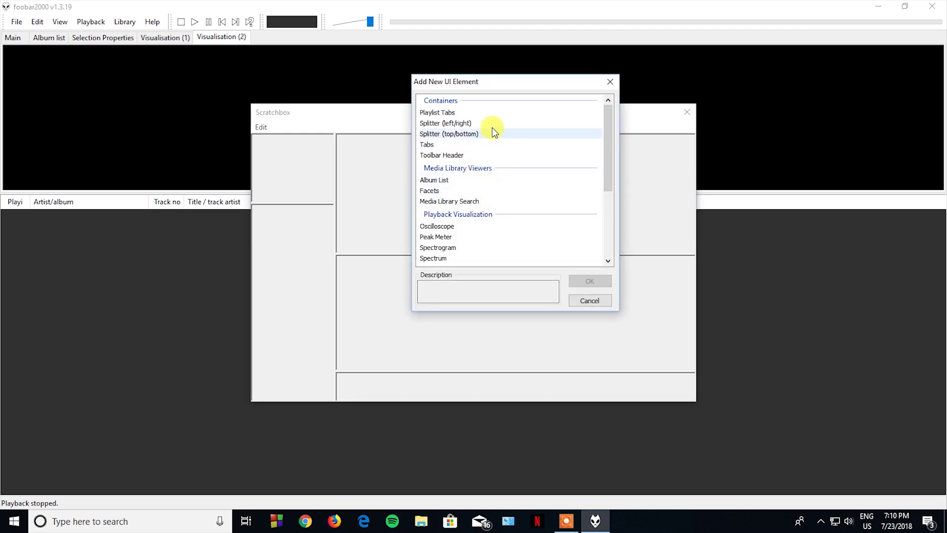
left_click(478, 125)
double_click(478, 125)
left_click_drag(517, 176, 552, 170)
- Apply the scratchbox layout to the main window, accept overwriting the existing layout, and close the scratchbox
left_click(264, 127)
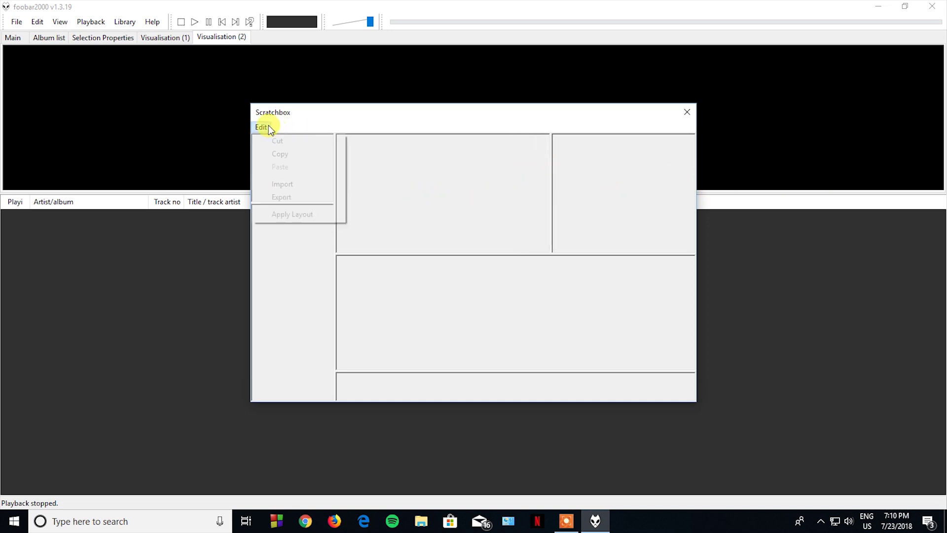
left_click(598, 217)
left_click(725, 80)
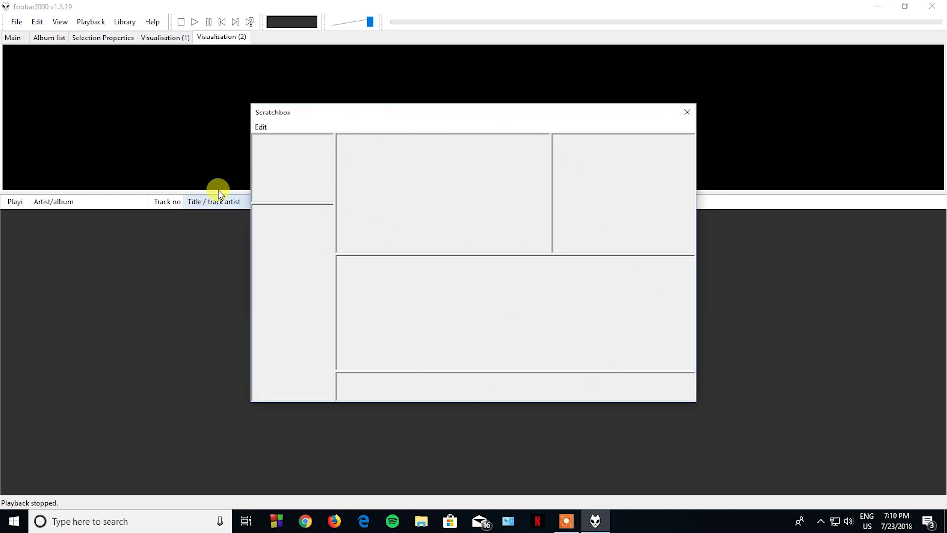
left_click(262, 126)
left_click(293, 215)
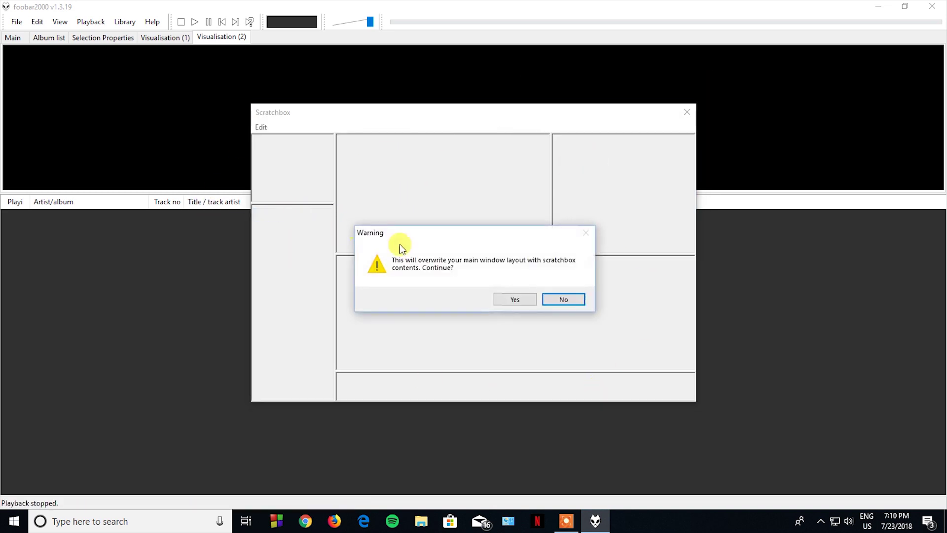
left_click(516, 300)
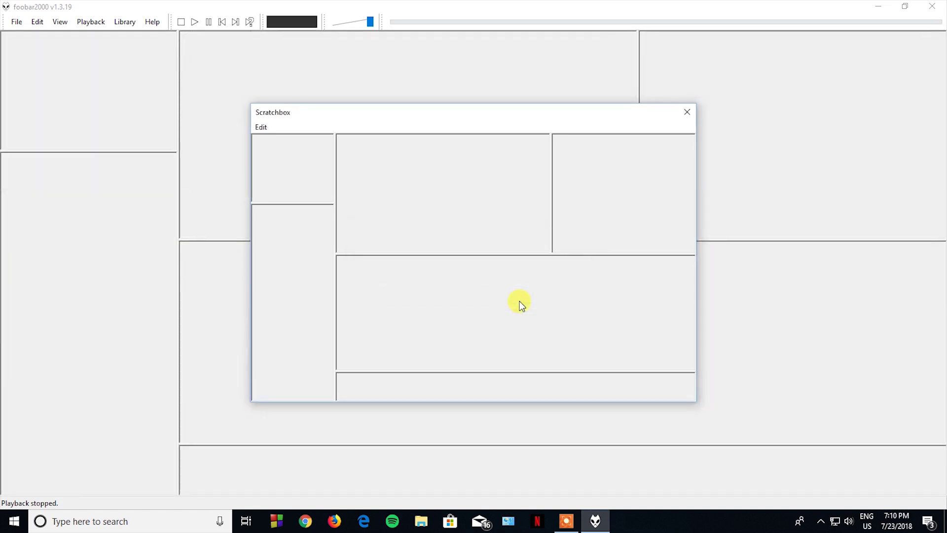
left_click(686, 112)
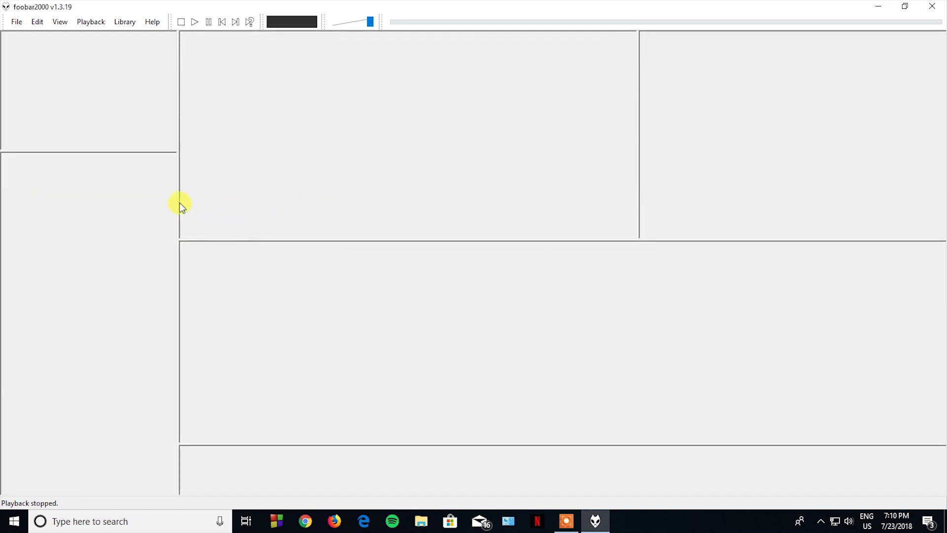
- Narrow the main window's left column slightly and add an Album Art Viewer to its upper pane
left_click_drag(176, 202, 151, 203)
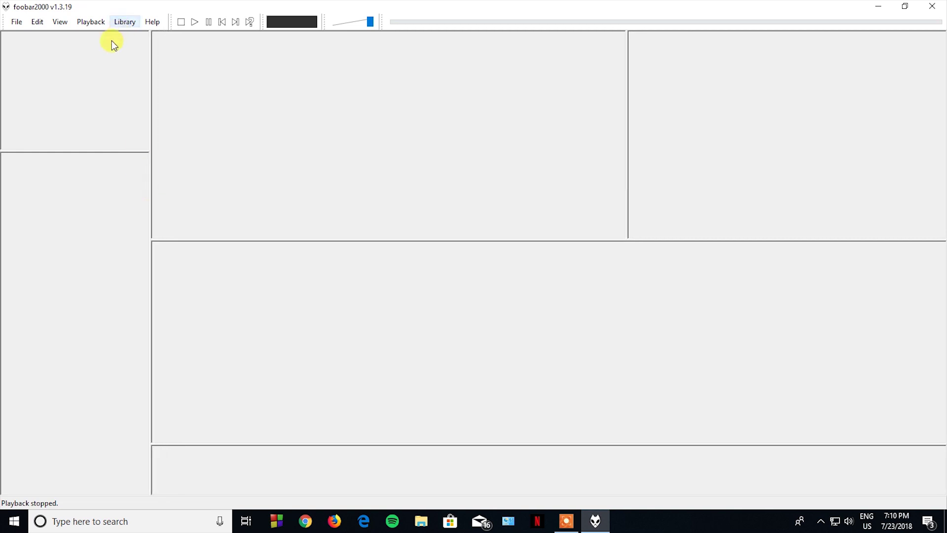
left_click(91, 94)
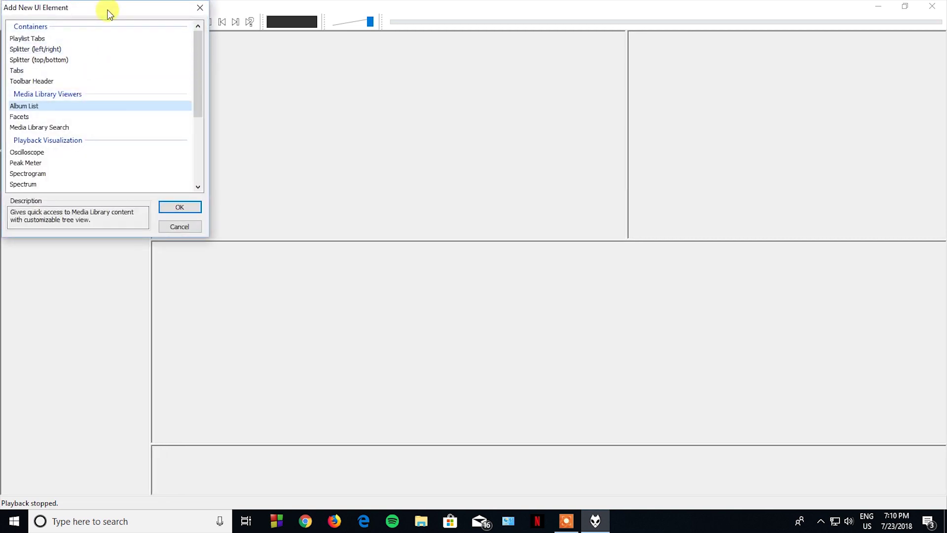
left_click_drag(109, 14, 487, 162)
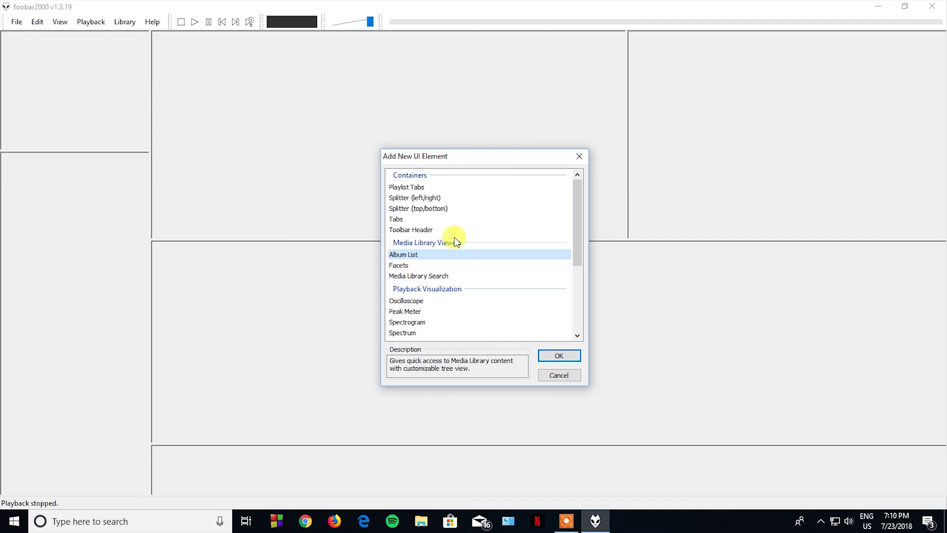
left_click_drag(576, 246, 578, 308)
left_click(404, 288)
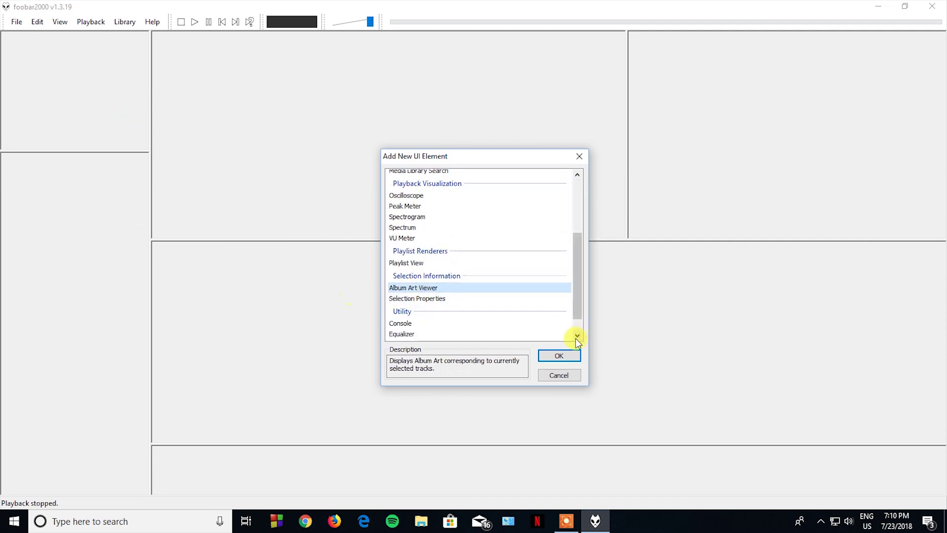
left_click(562, 354)
- Add a Tabs container to the lower pane of the left column
left_click(73, 271)
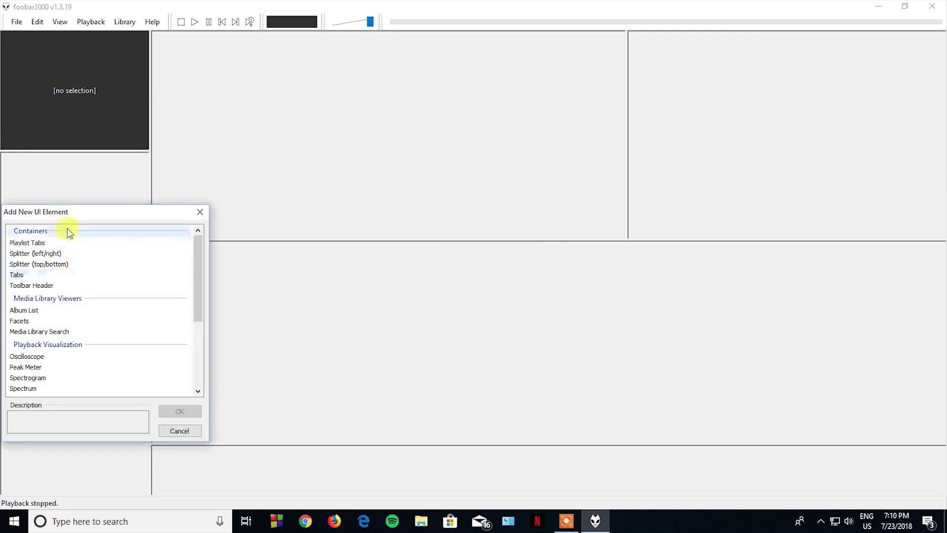
left_click_drag(64, 215, 454, 219)
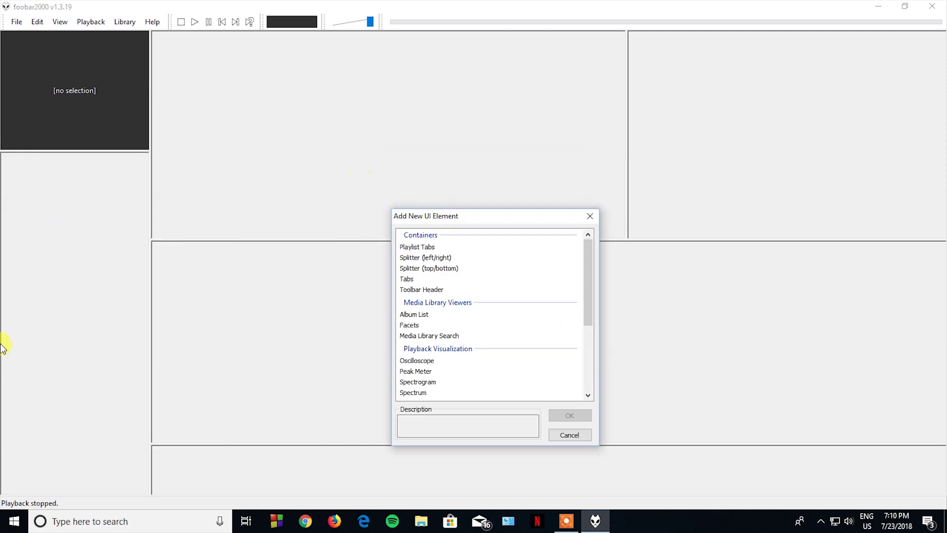
double_click(415, 279)
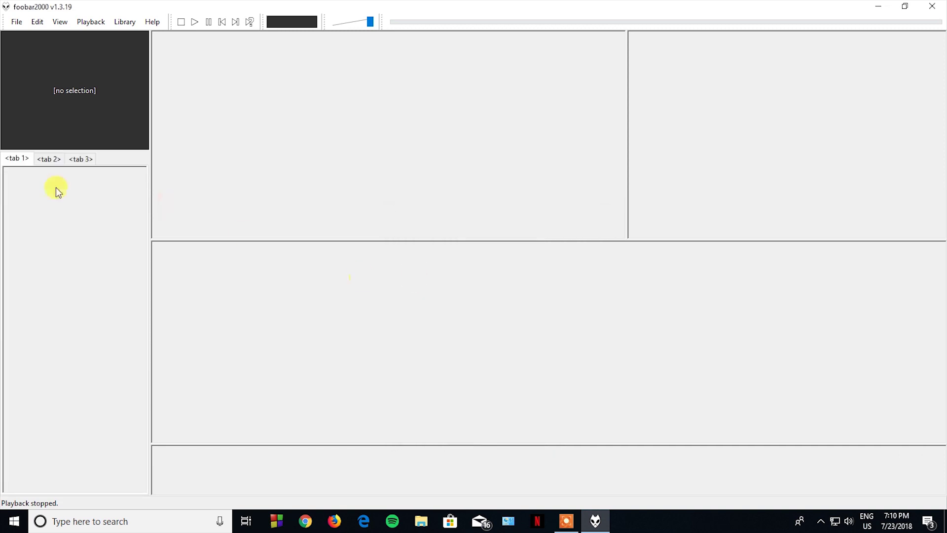
- Remove the third tab from the left column's tab container and rename the remaining two tabs Lyrics and Console
left_click(81, 159)
right_click(81, 159)
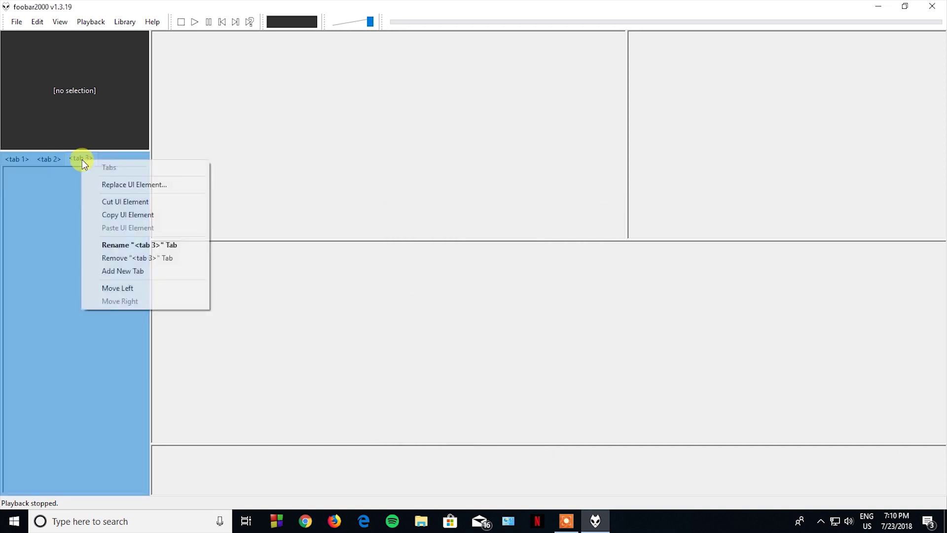
left_click(137, 258)
double_click(17, 159)
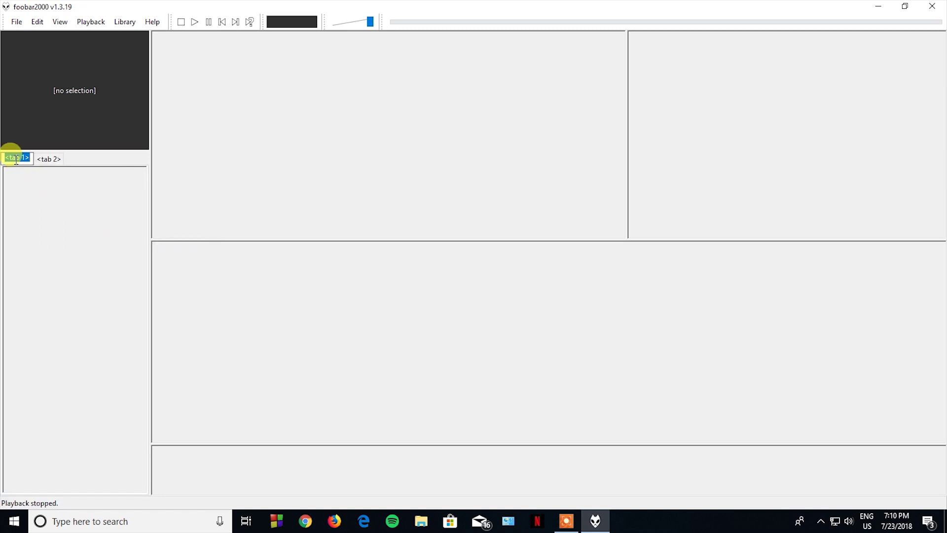
key("BackSpace")
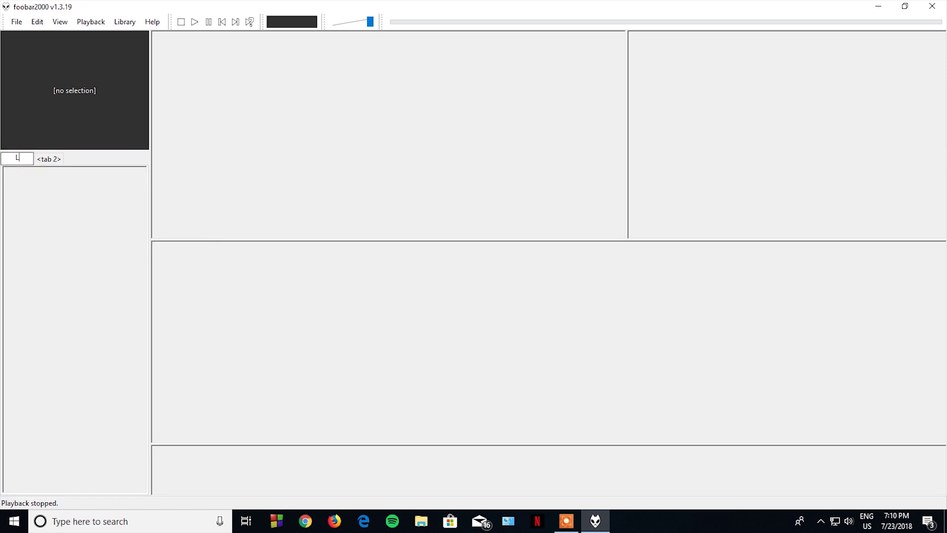
key("Return")
double_click(50, 159)
type("Console")
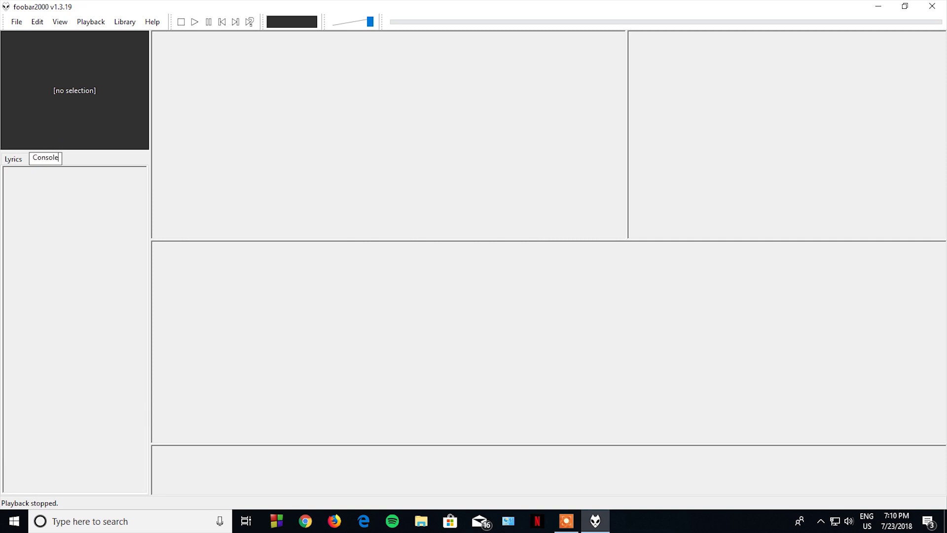
- Add the Lyrics Show Panel v3 element to the empty area of the Lyrics tab
left_click(13, 160)
left_click(70, 240)
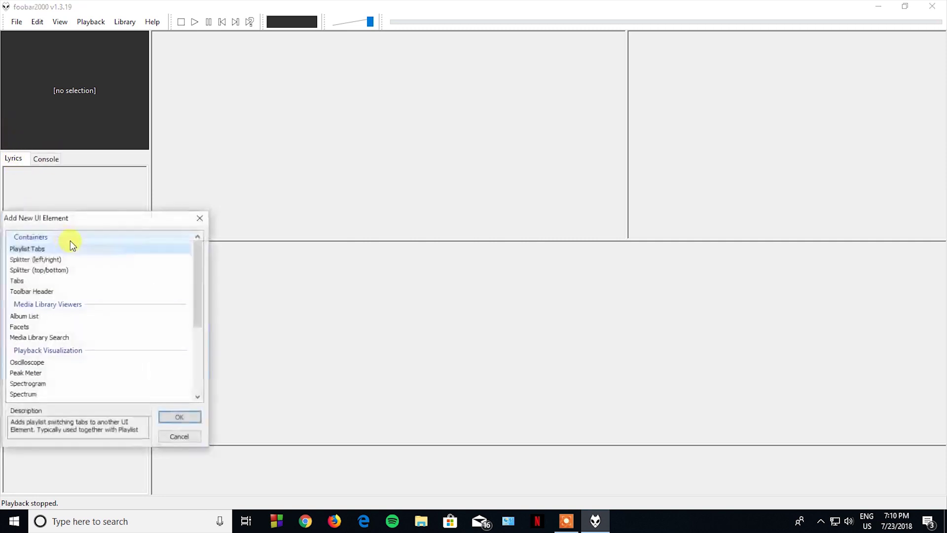
left_click_drag(81, 225, 452, 194)
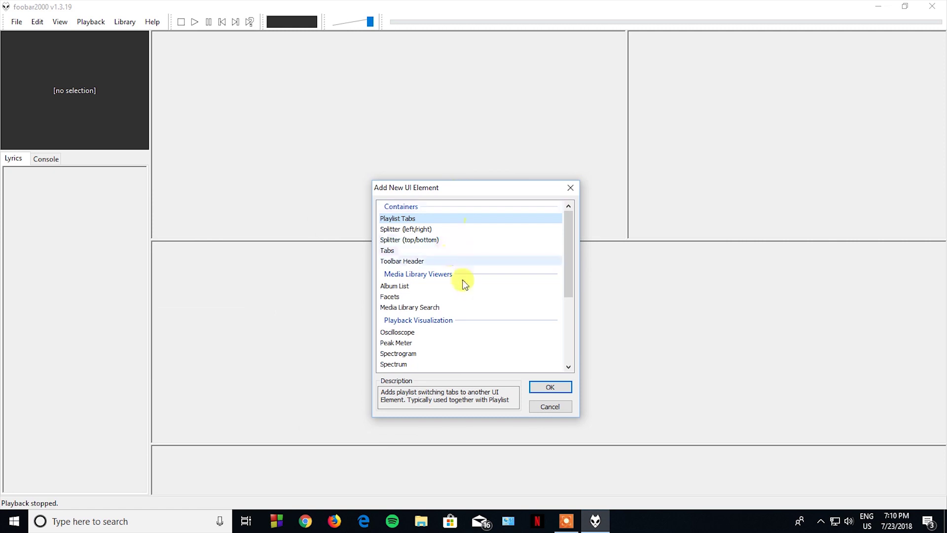
scroll(567, 303, "down", 4)
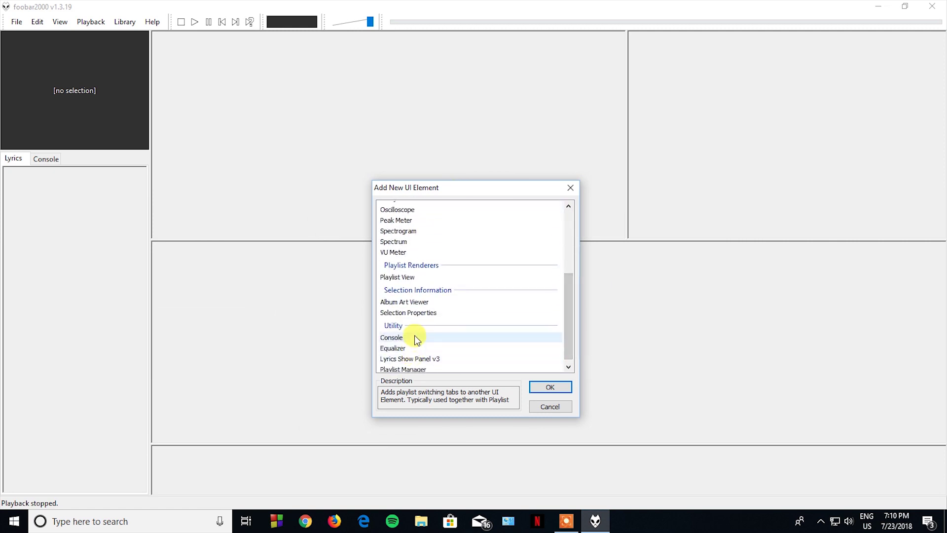
double_click(414, 358)
- Add the Console element to the empty area of the Console tab
left_click(45, 159)
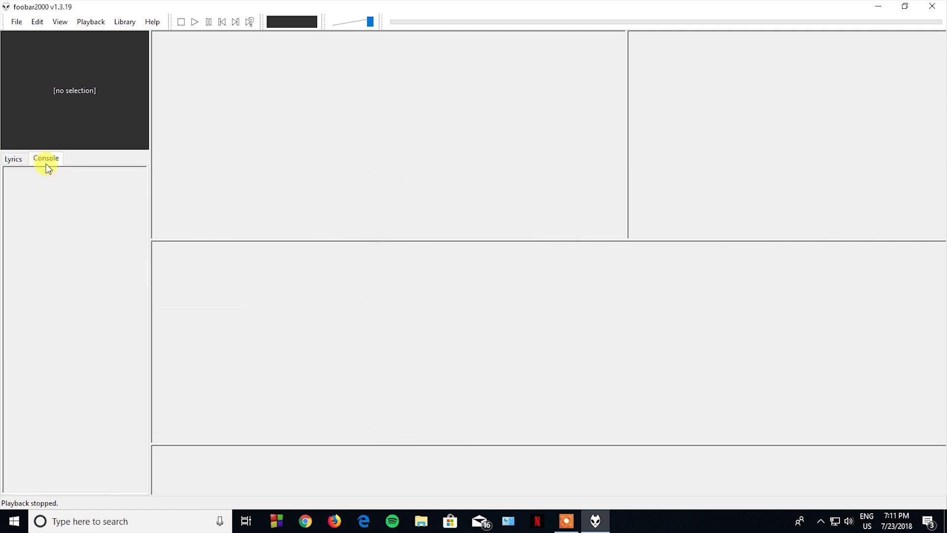
left_click(80, 216)
left_click_drag(116, 218, 521, 219)
left_click_drag(603, 264, 600, 332)
double_click(443, 362)
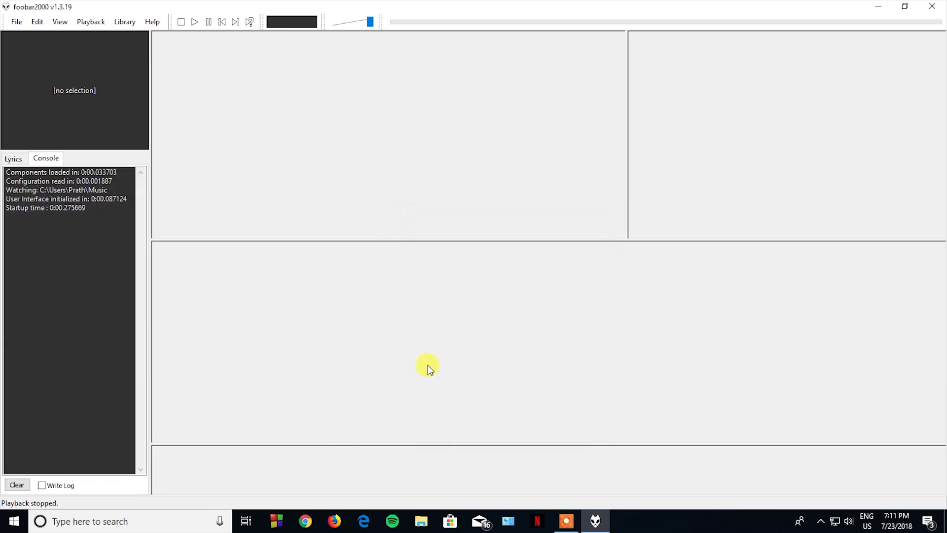
- Add Facets to the wide upper pane beside the album art and an Equalizer to the pane on its right
left_click(263, 156)
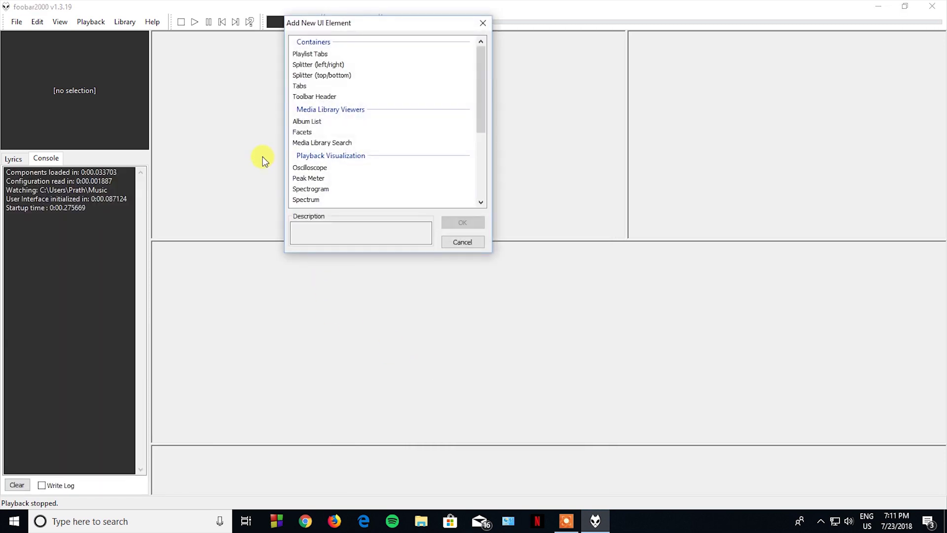
left_click(347, 138)
double_click(347, 138)
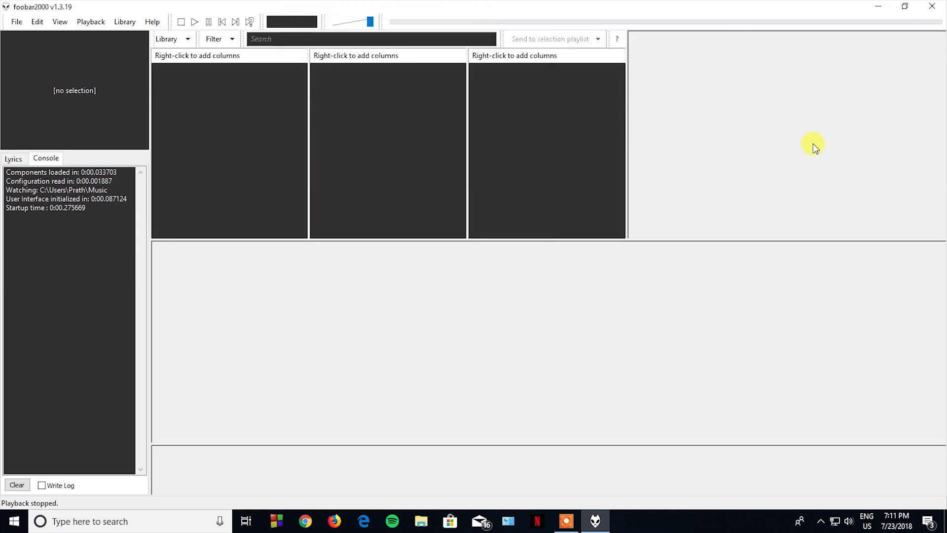
left_click(813, 144)
left_click_drag(885, 110, 880, 169)
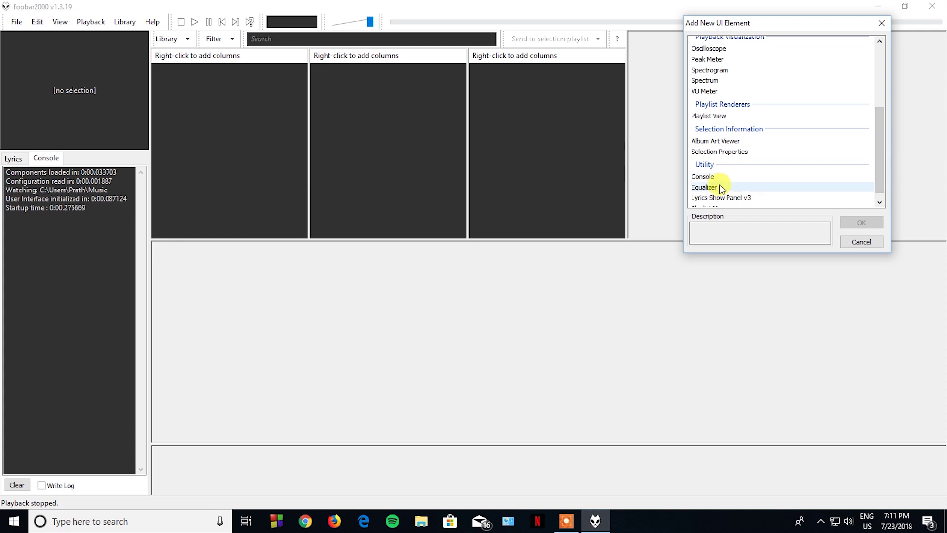
double_click(721, 188)
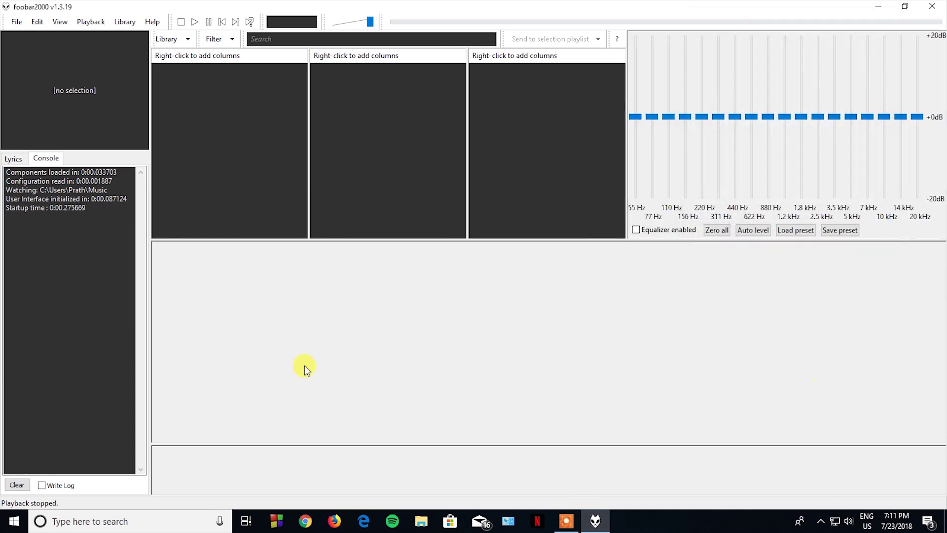
- Add Playlist Tabs to the large middle pane and place a Playlist View inside it
left_click(537, 321)
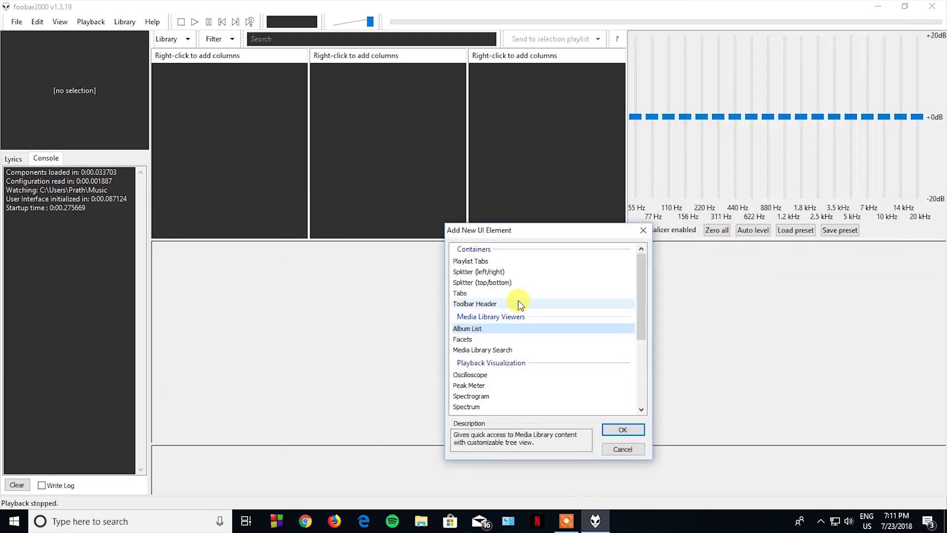
double_click(500, 259)
left_click(456, 322)
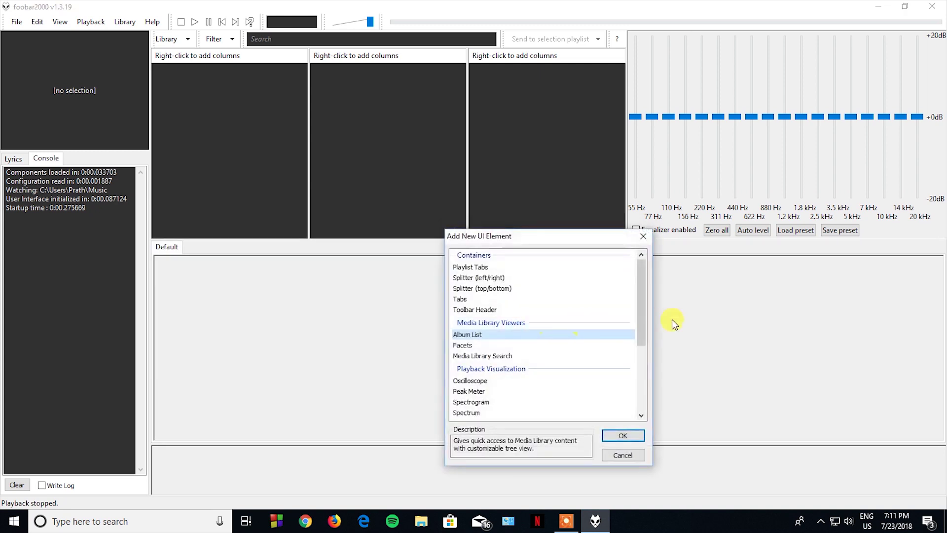
left_click_drag(642, 318, 642, 372)
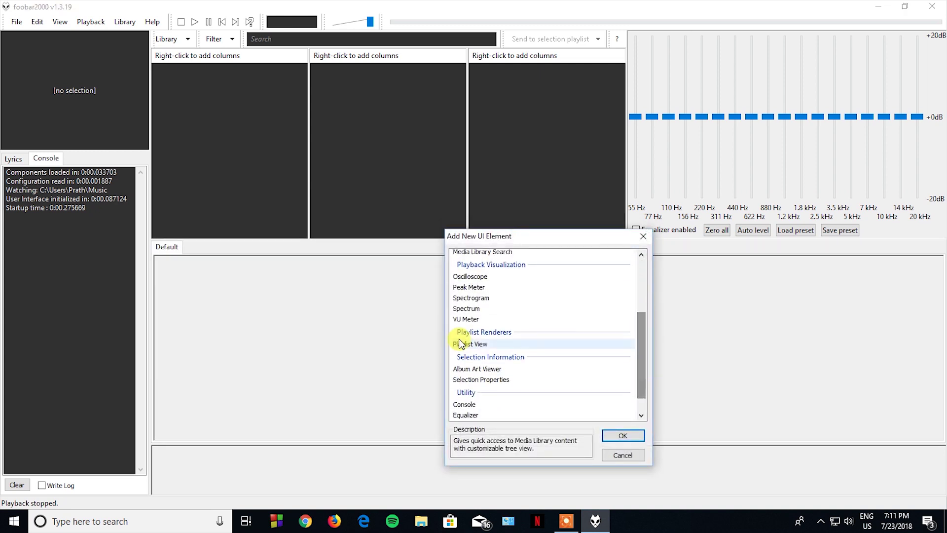
double_click(493, 345)
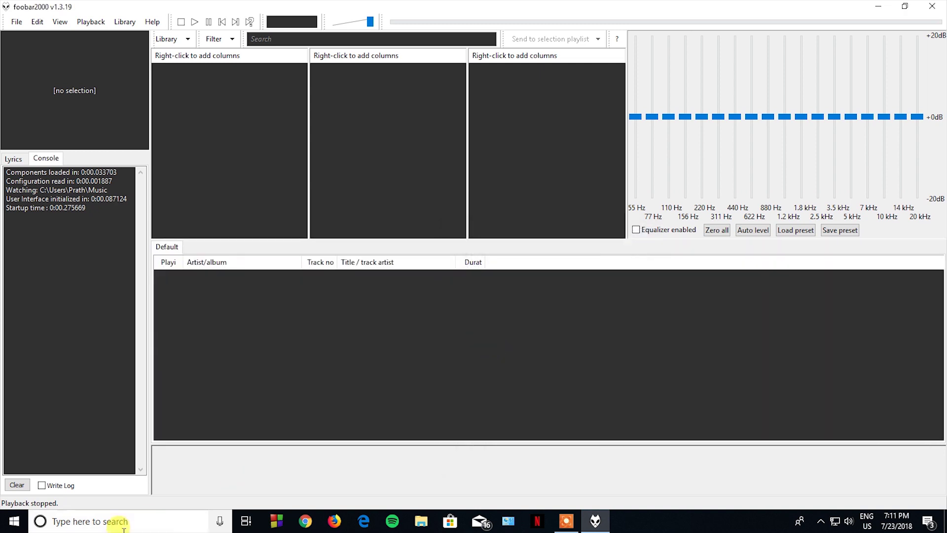
- Add a Tabs container to the pane below the playlist and give it a fourth tab
left_click(243, 469)
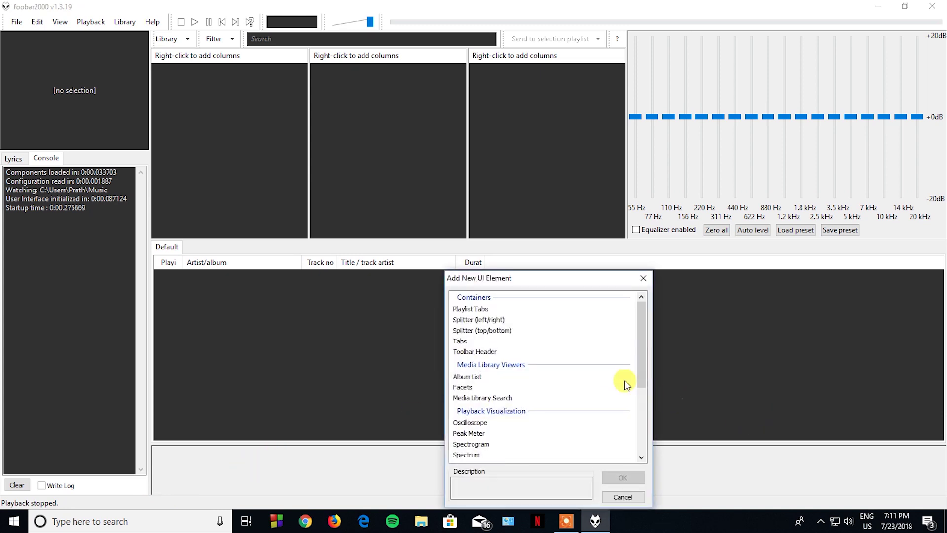
left_click(482, 343)
double_click(482, 342)
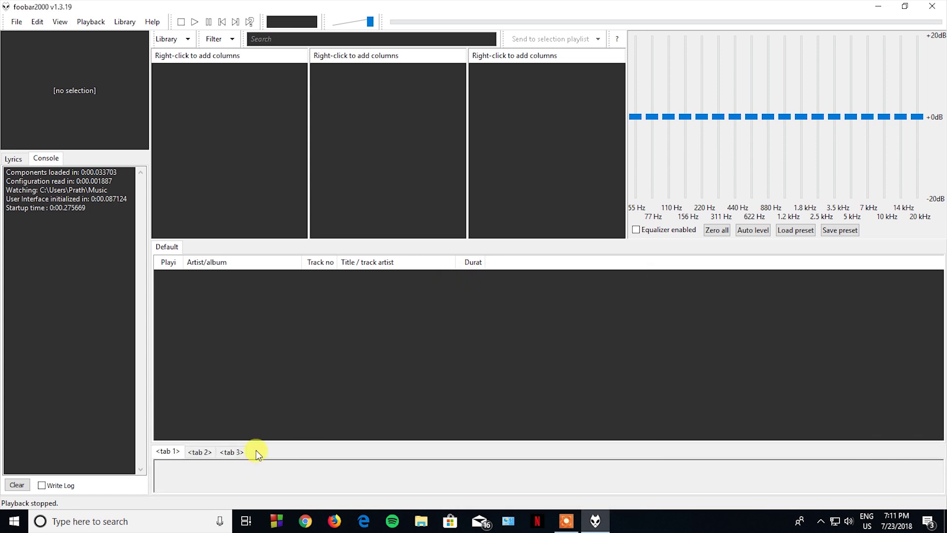
right_click(256, 451)
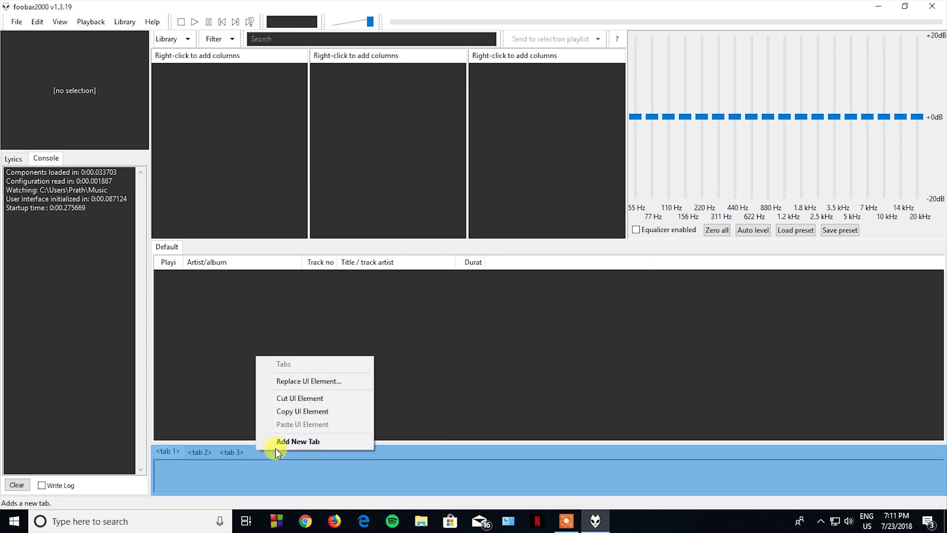
left_click(279, 442)
- Rename the first two tabs below the playlist Oscilloscope and Peak Meter
left_click(165, 451)
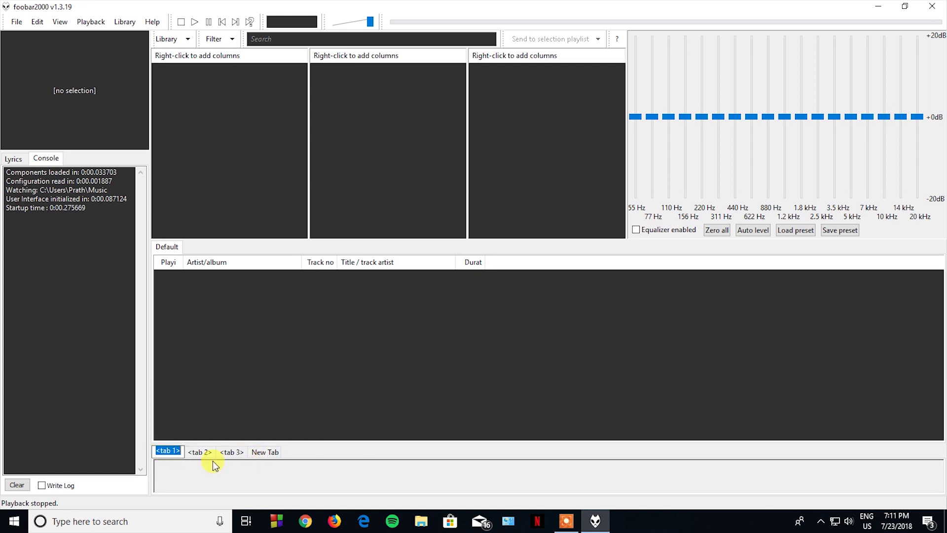
type("O")
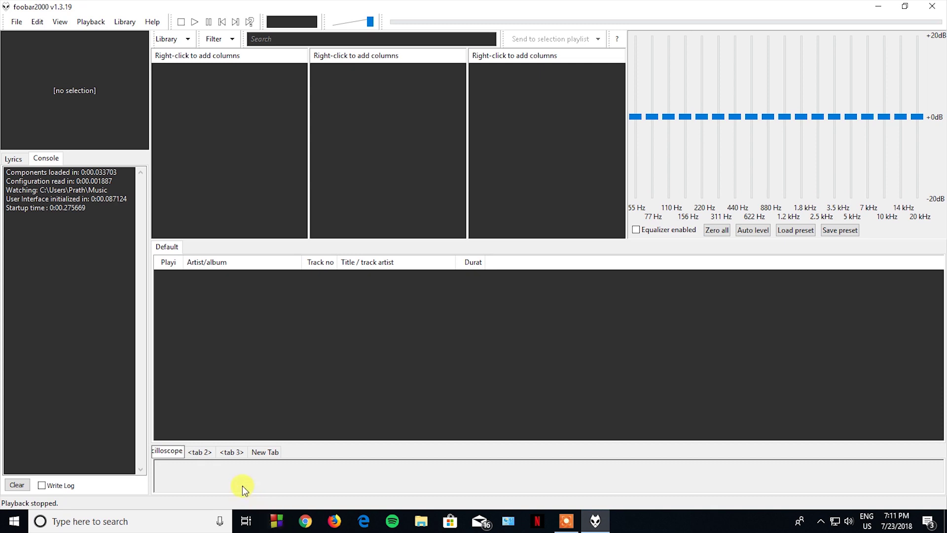
key("Return")
double_click(213, 452)
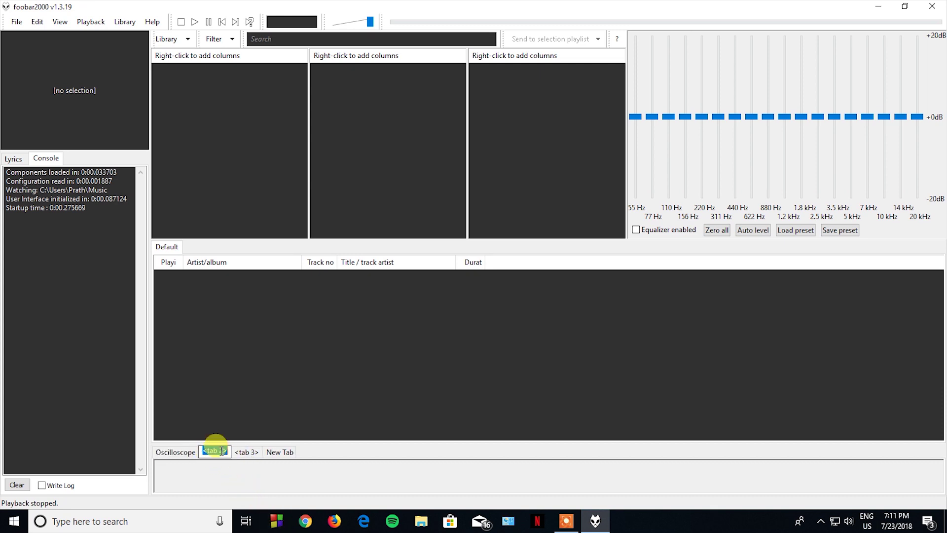
type("P")
type("eak Meter")
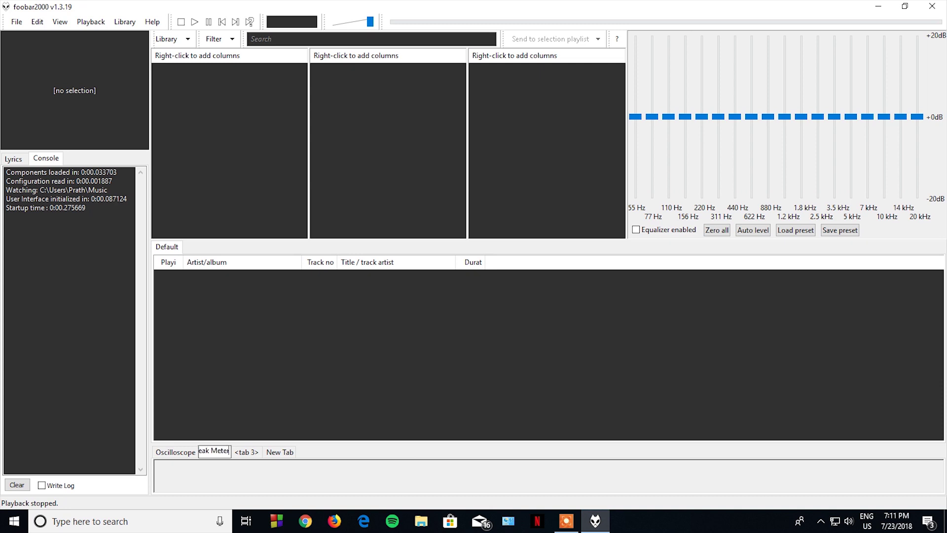
key("Return")
- Rename the third and fourth tabs below the playlist Spectrogram and Spectrum
double_click(249, 452)
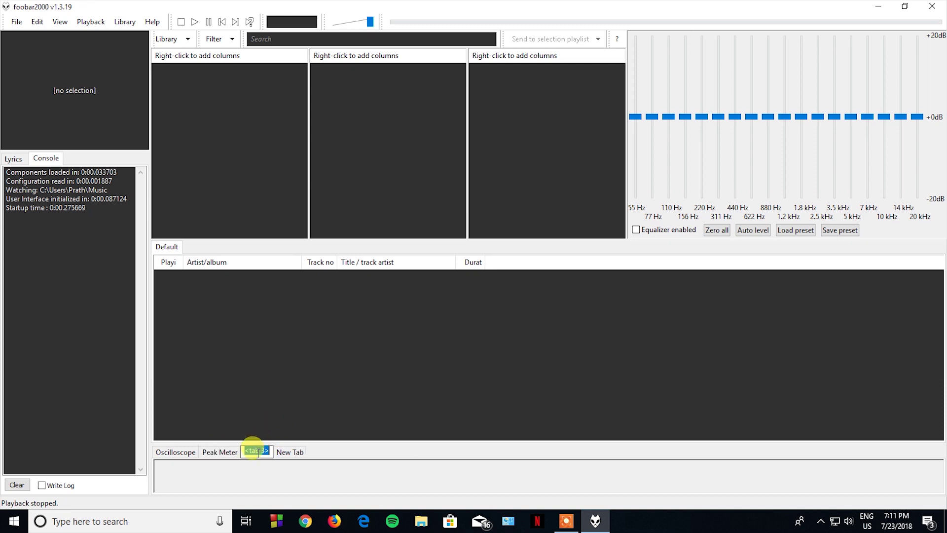
type("S")
left_click(298, 452)
double_click(305, 453)
type("S")
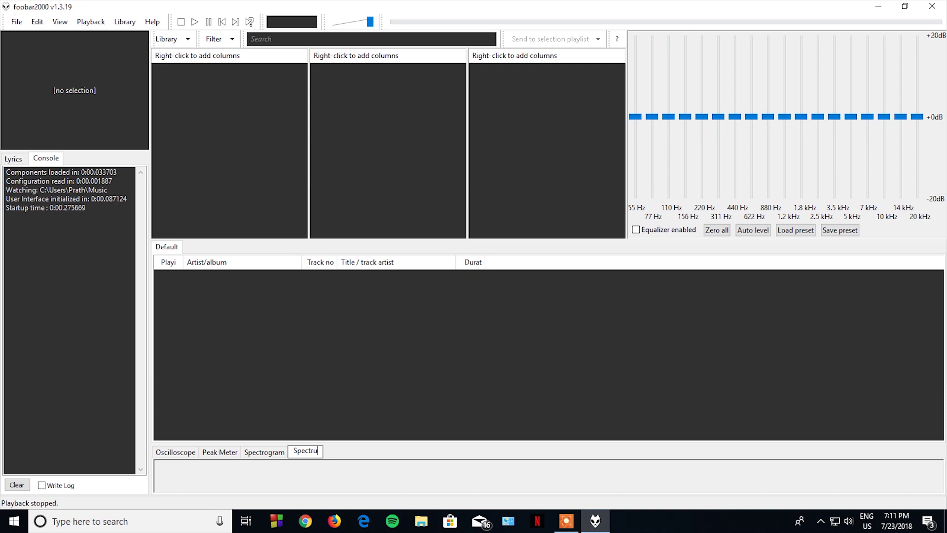
- Fill the Oscilloscope and Peak Meter tabs with their matching playback visualization elements
left_click(192, 454)
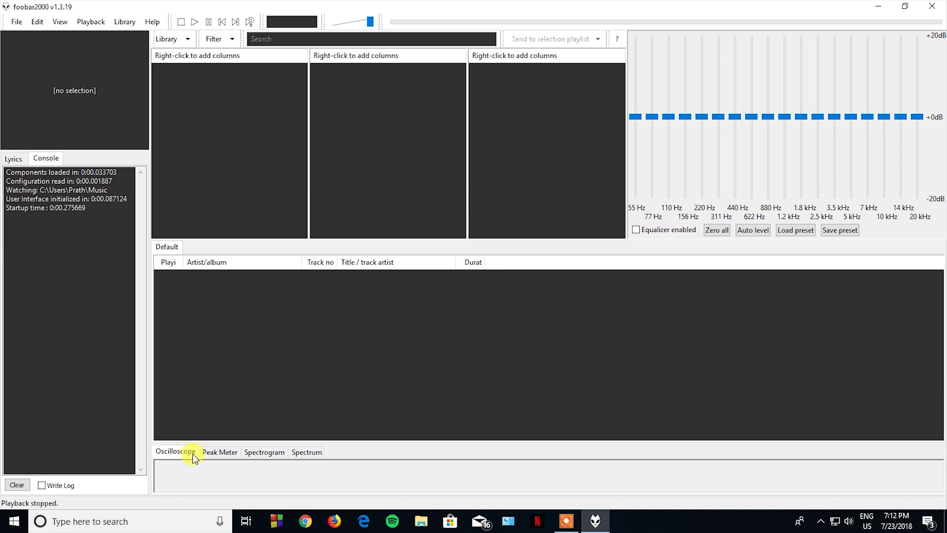
left_click(225, 476)
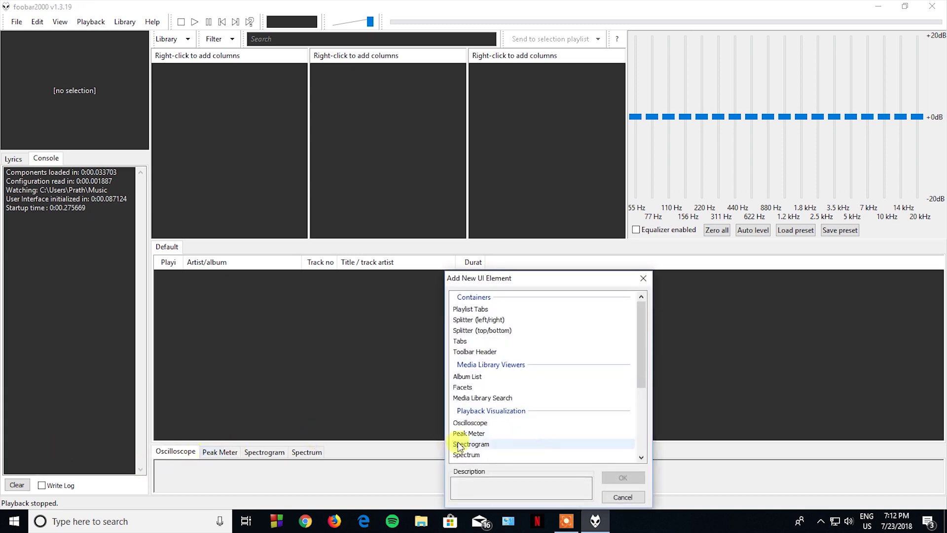
double_click(485, 422)
left_click(220, 452)
left_click(250, 492)
double_click(469, 432)
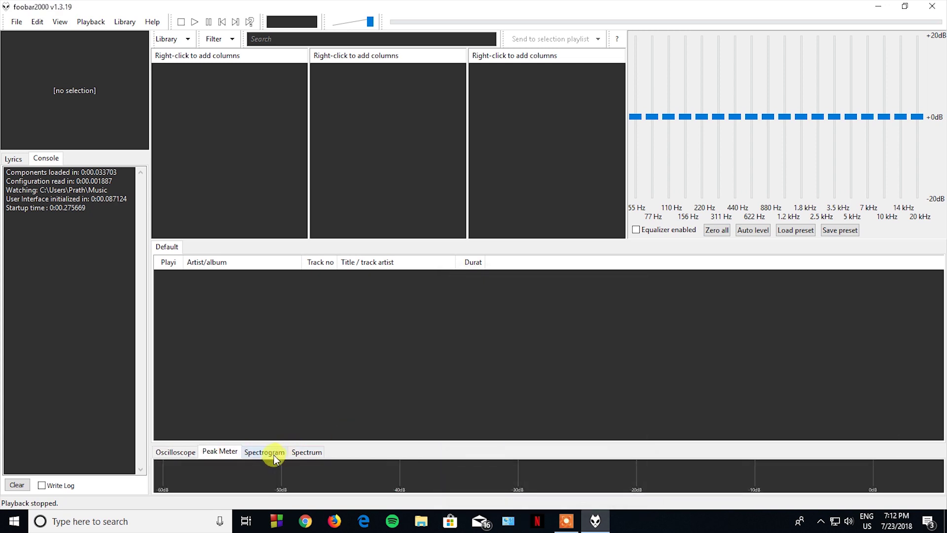
- Fill the Spectrogram and Spectrum tabs with their matching playback visualization elements
left_click(272, 453)
left_click(268, 471)
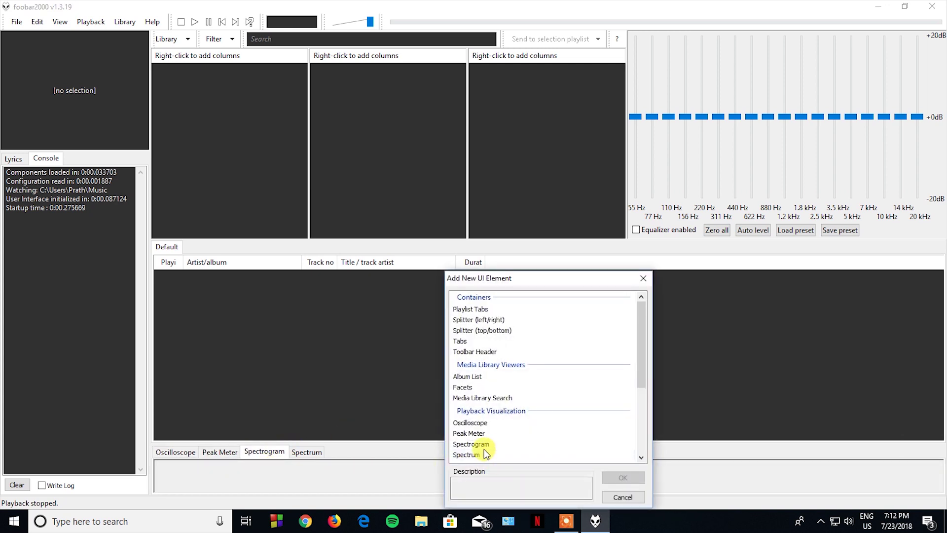
double_click(474, 442)
left_click(309, 452)
left_click(311, 471)
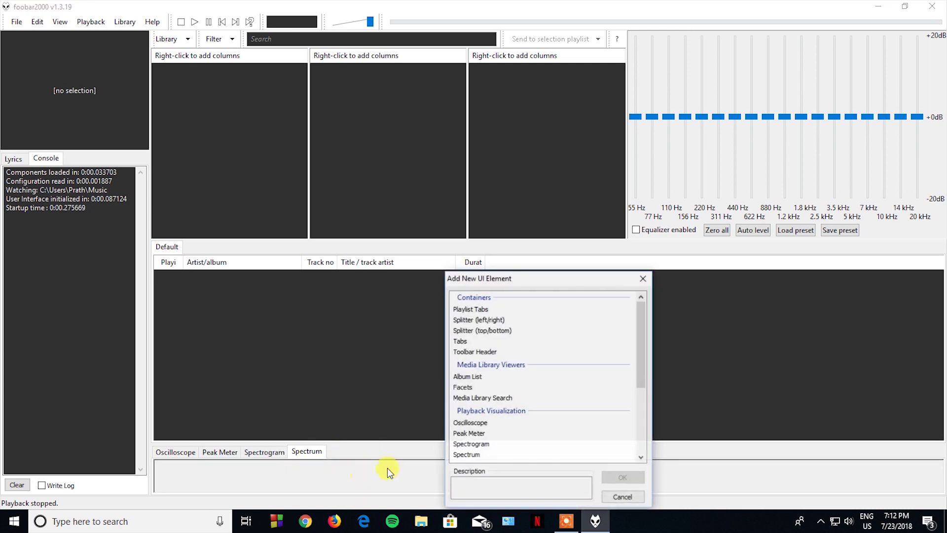
double_click(468, 455)
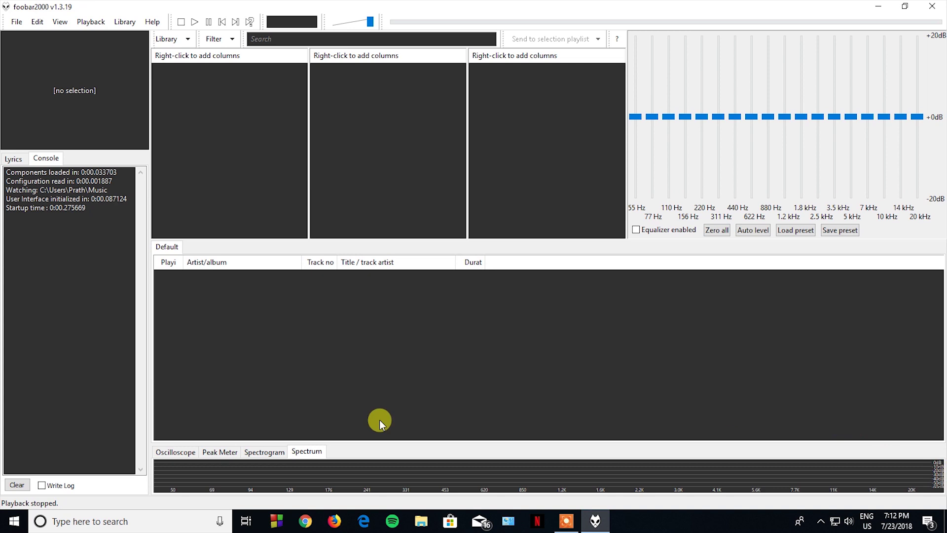
- Choose a setting from the Bands options of the Spectrum visualization
right_click(449, 475)
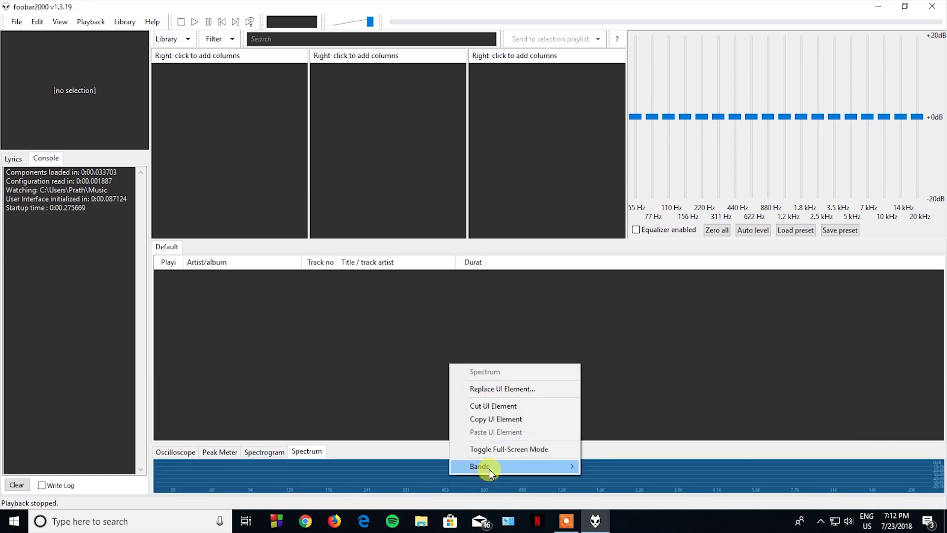
mouse_move(489, 467)
left_click(603, 505)
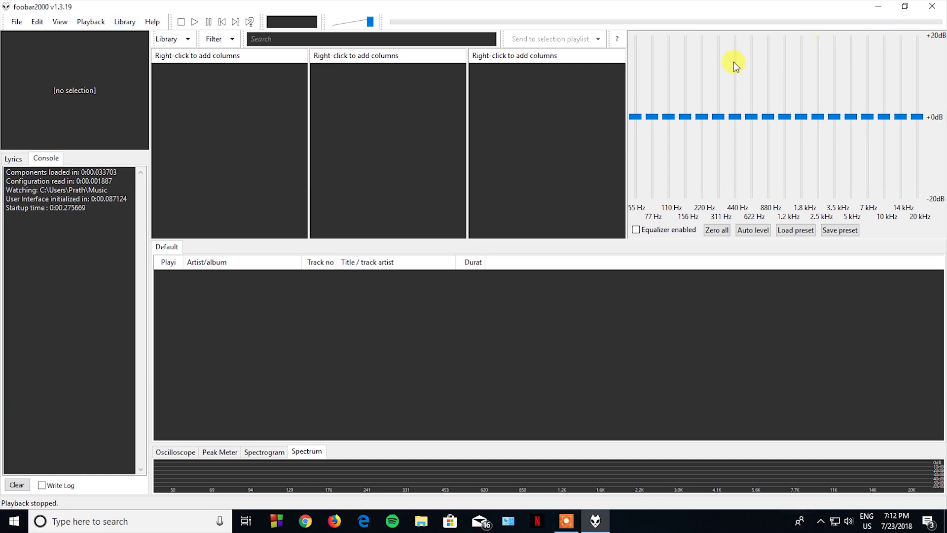
- Add the Mp3 Hollywood folder from the MULTIMEDIA (F:) drive to the media library's music folders, and show the Lyrics tab
left_click(17, 22)
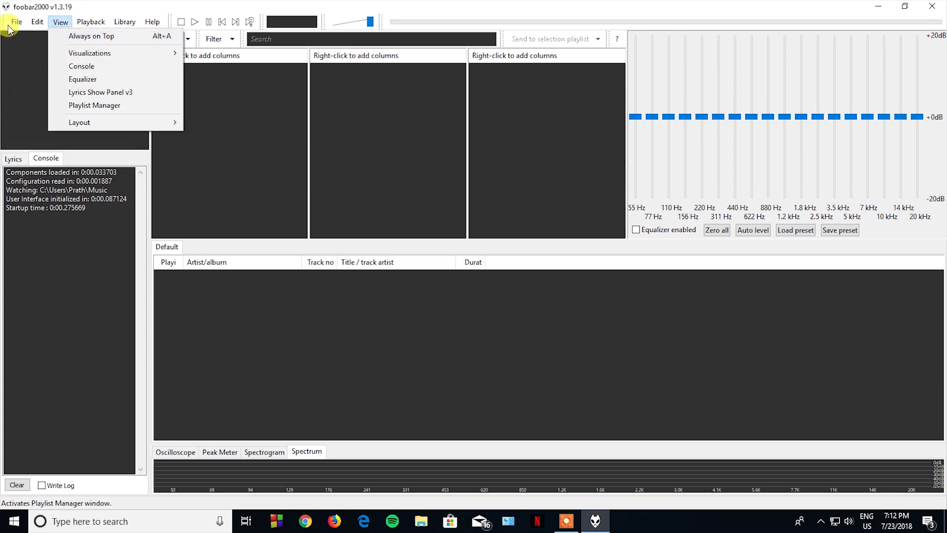
left_click(39, 153)
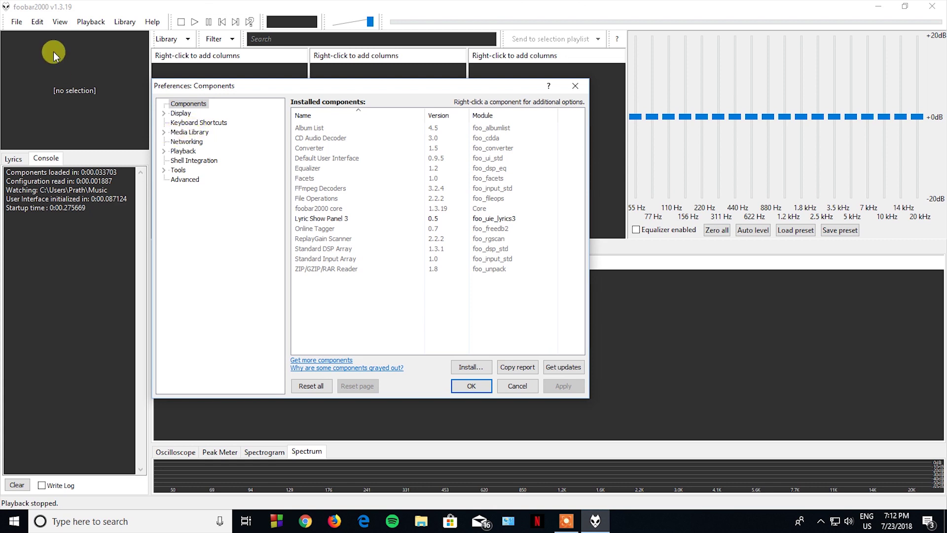
left_click(186, 131)
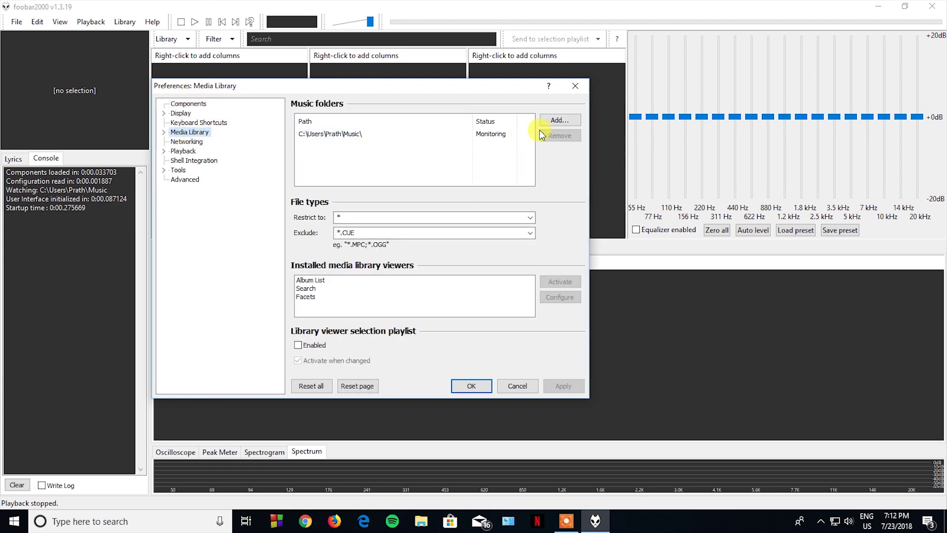
left_click(559, 120)
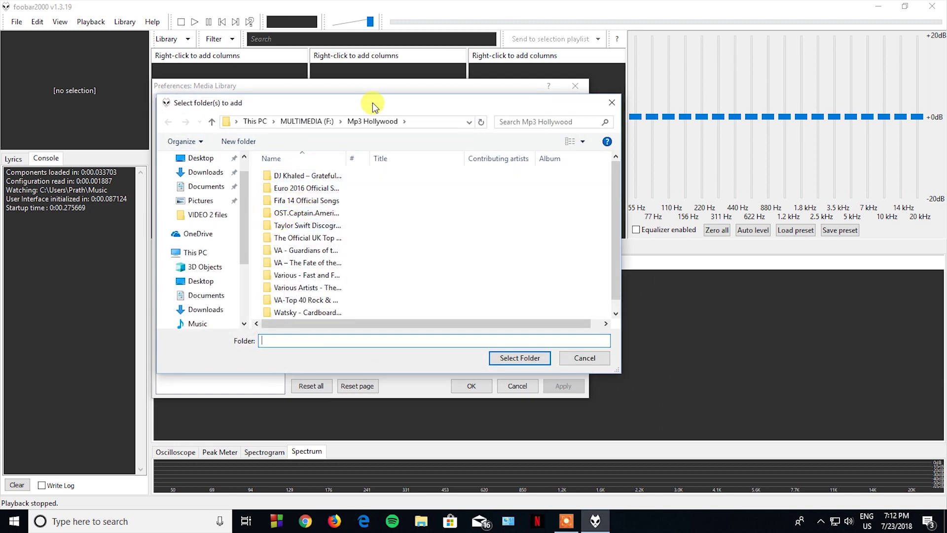
left_click(306, 121)
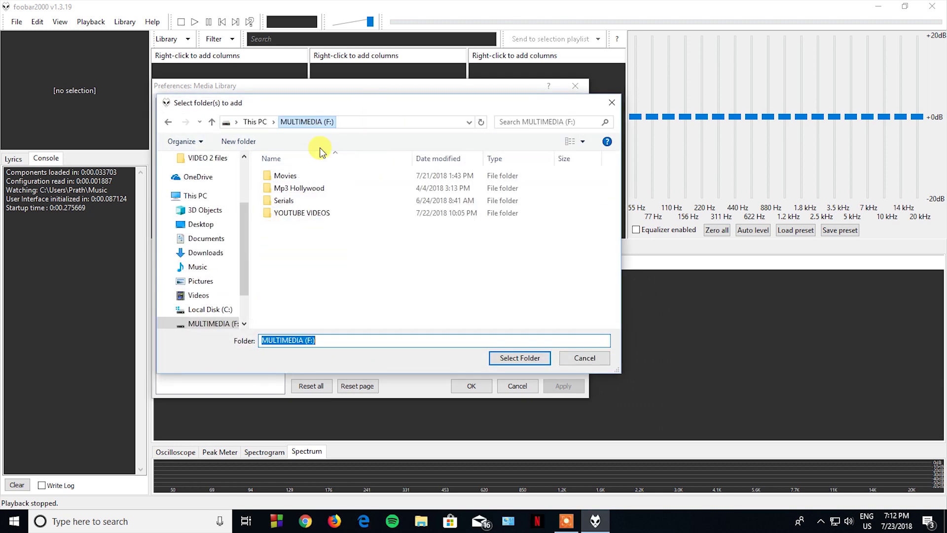
left_click(310, 190)
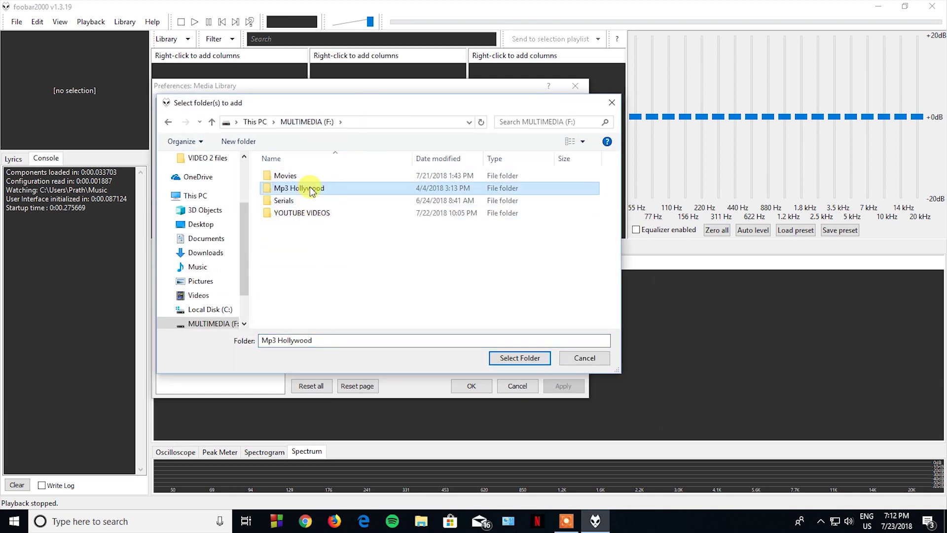
left_click(517, 358)
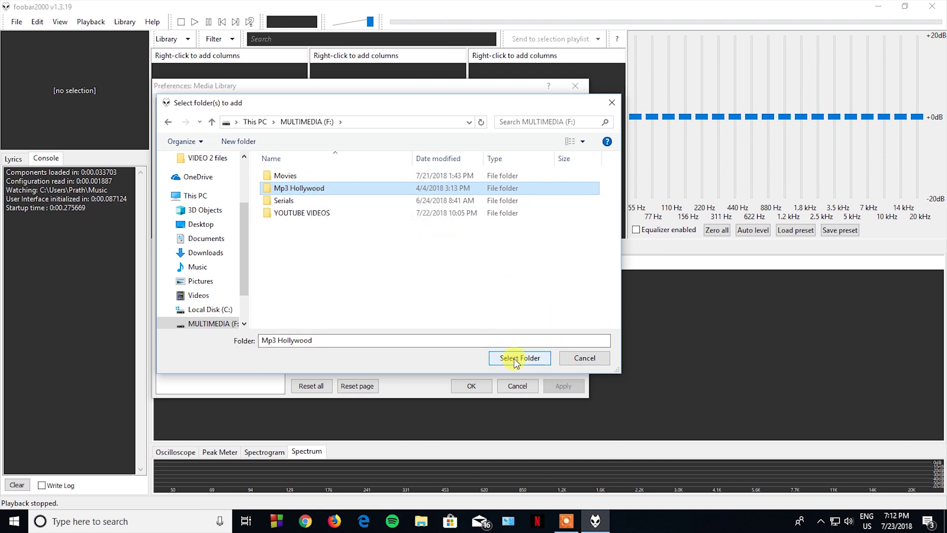
left_click(570, 390)
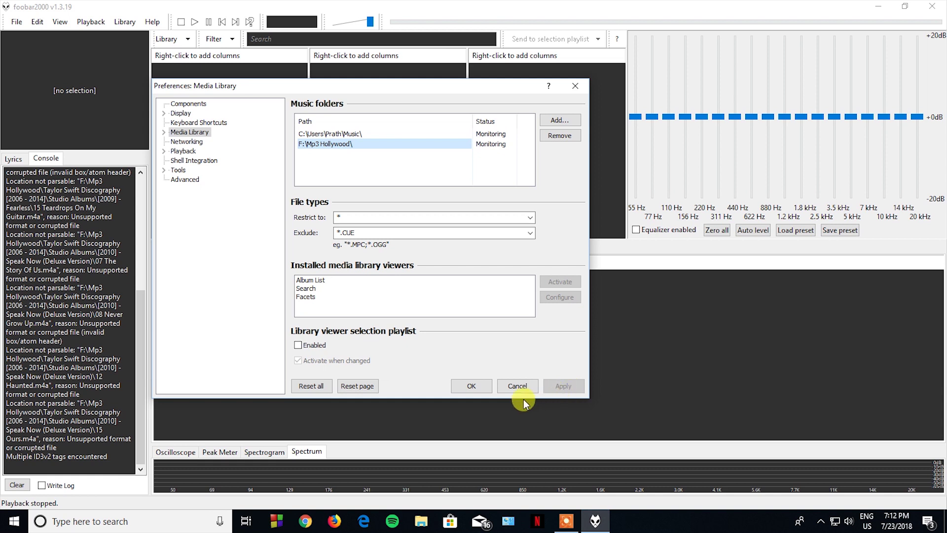
left_click(470, 385)
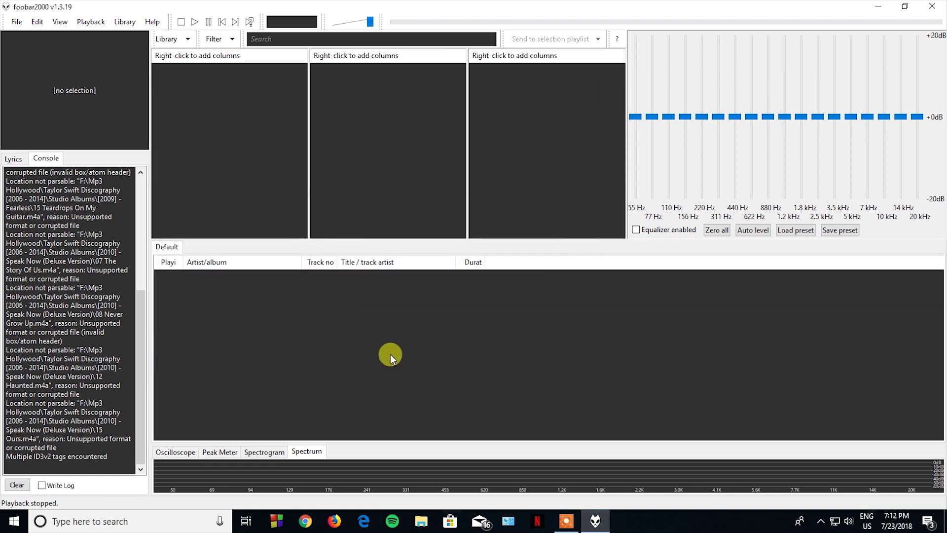
left_click(13, 158)
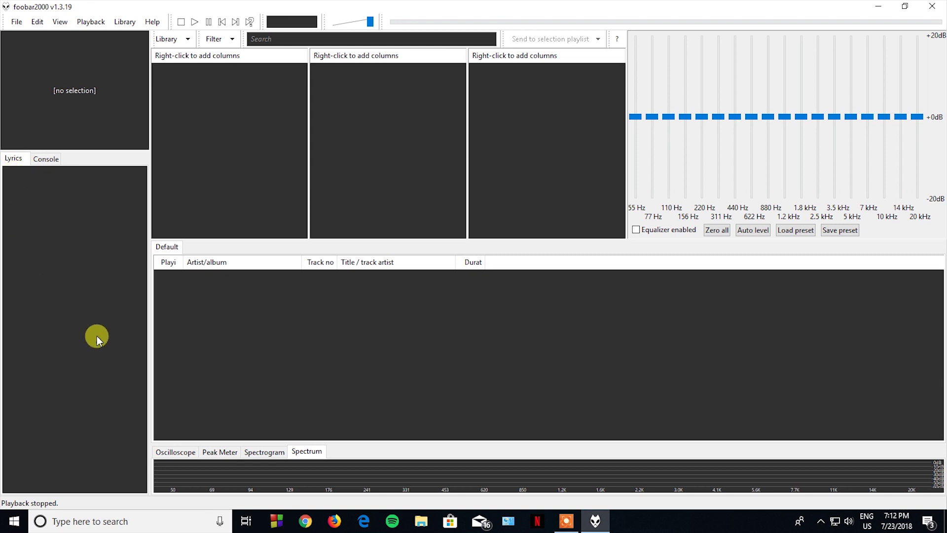
- Set the three empty Facets panes to the Genre, Artist and Album columns, in that order
right_click(264, 111)
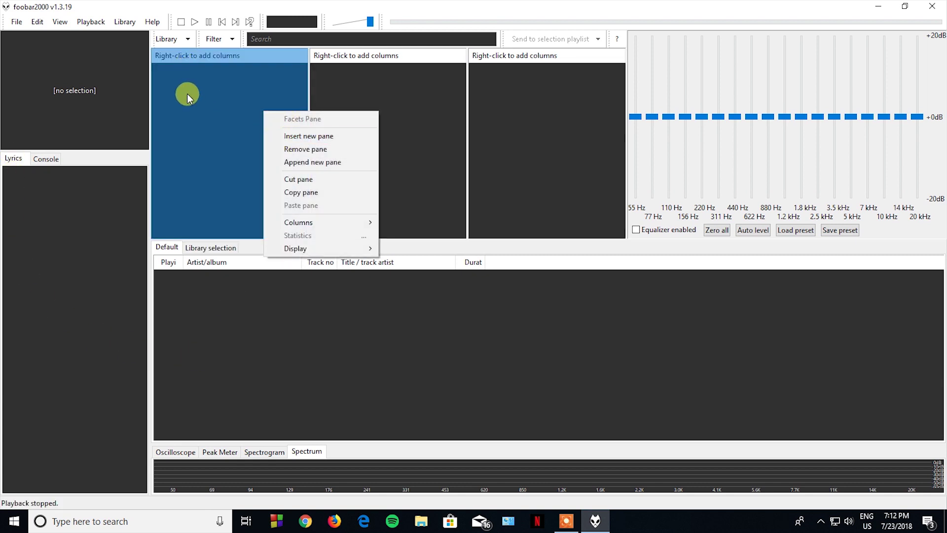
mouse_move(317, 250)
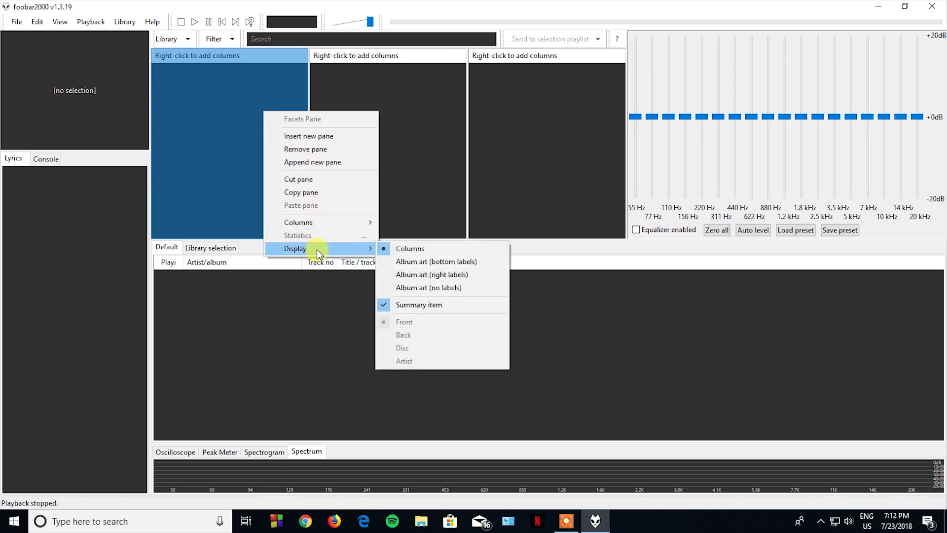
mouse_move(320, 225)
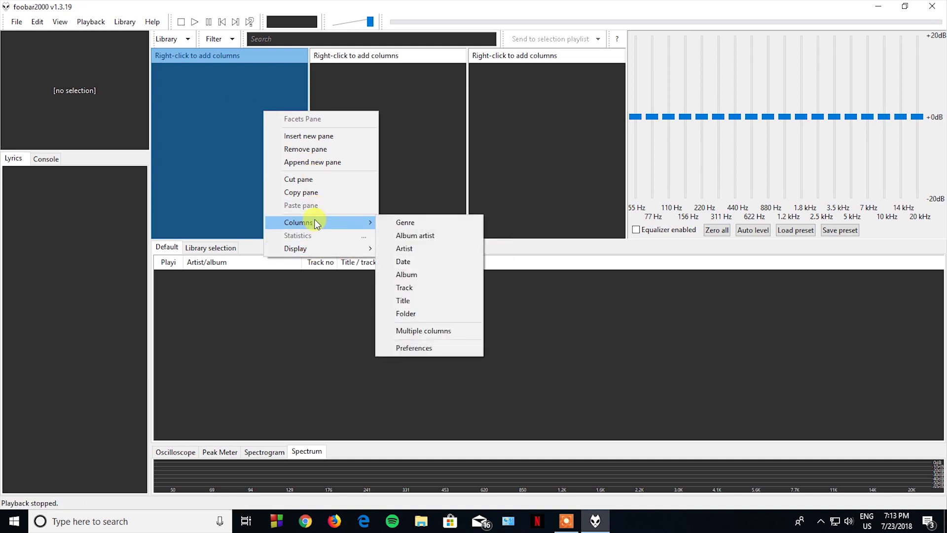
left_click(422, 223)
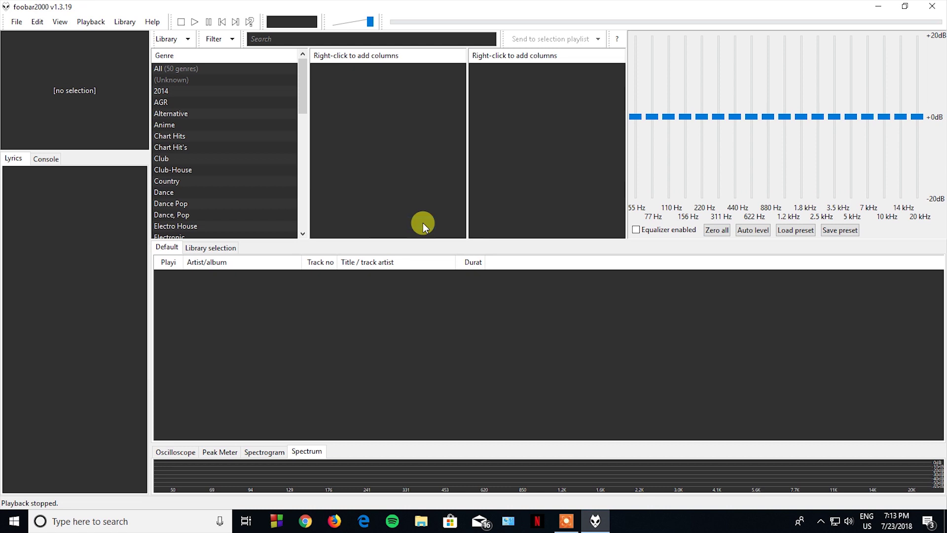
right_click(345, 127)
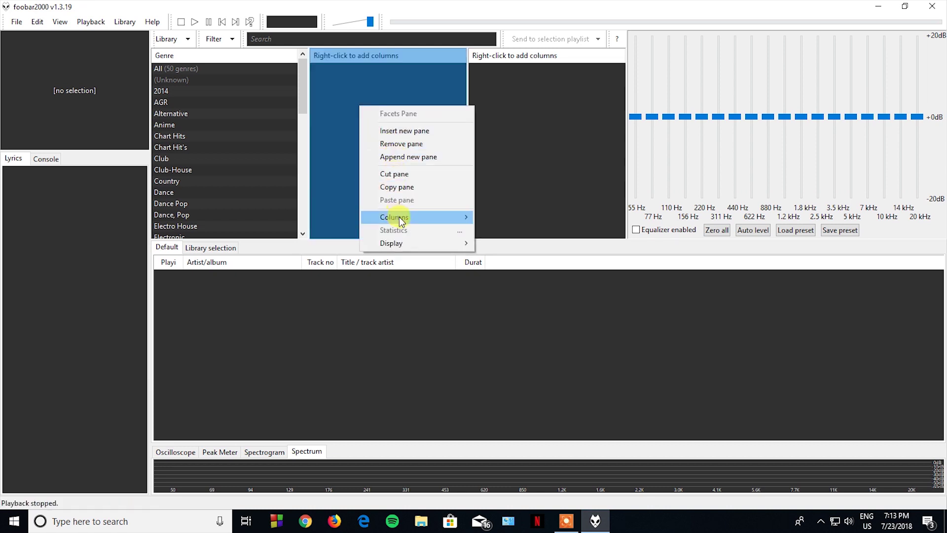
mouse_move(399, 217)
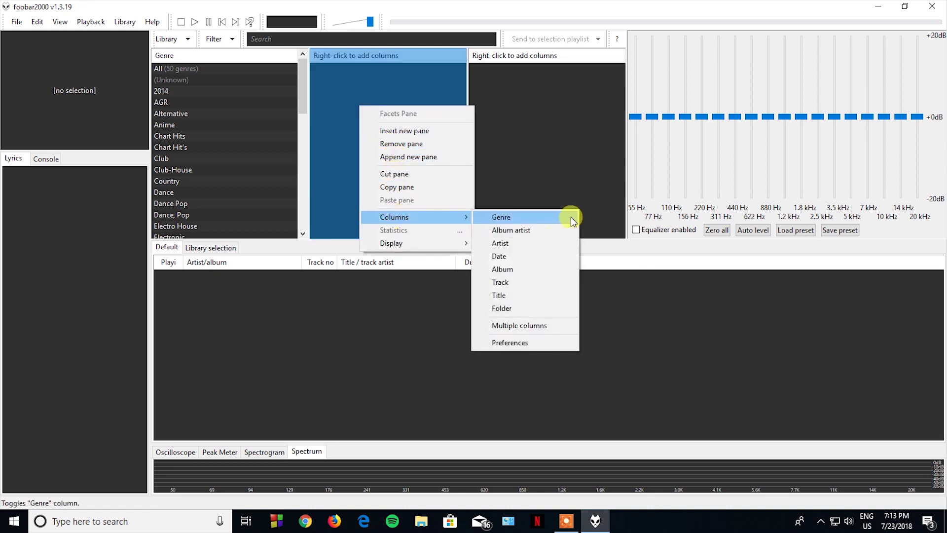
left_click(529, 244)
right_click(522, 87)
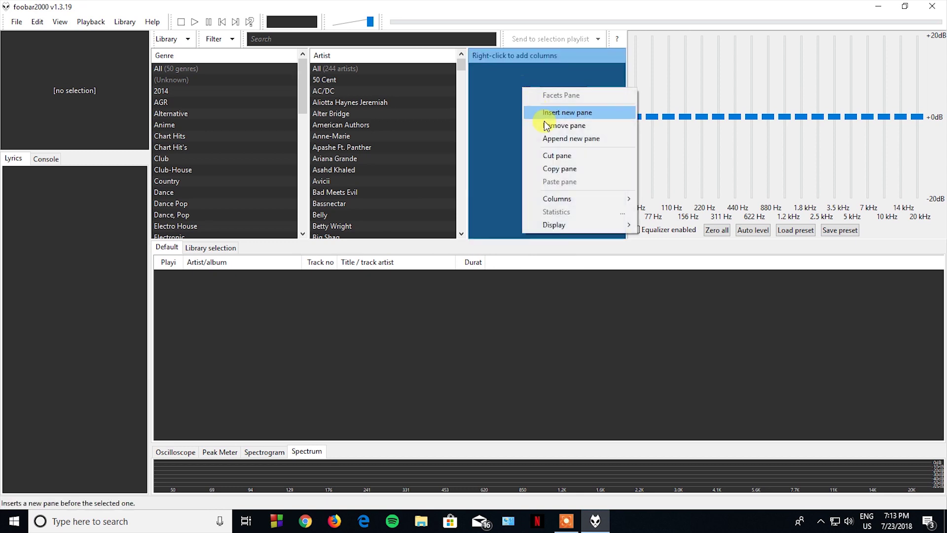
mouse_move(567, 198)
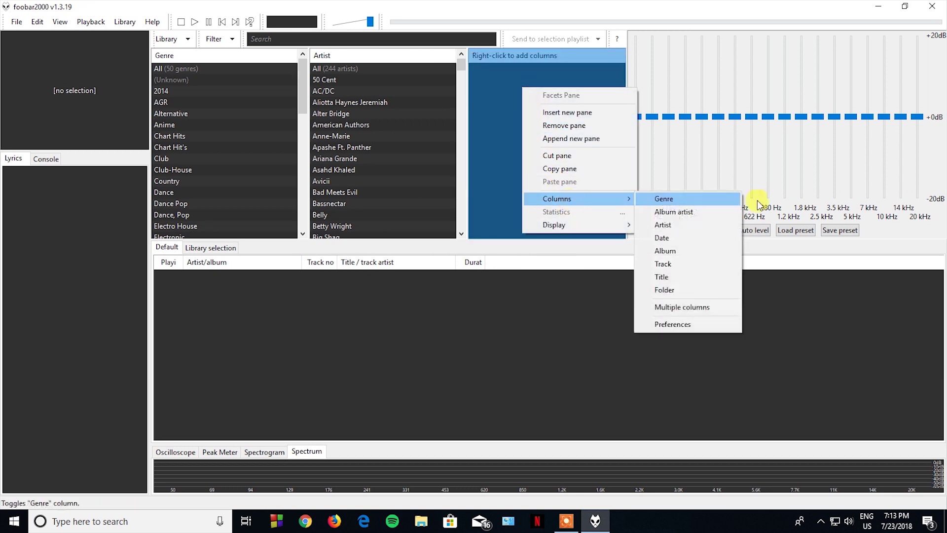
left_click(715, 255)
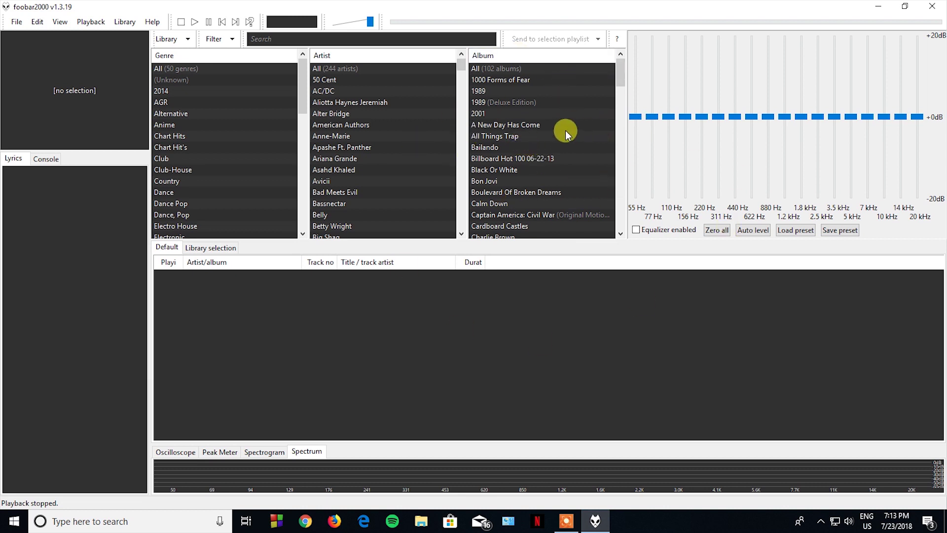
- Display the Album pane of Facets as album art without labels
right_click(539, 114)
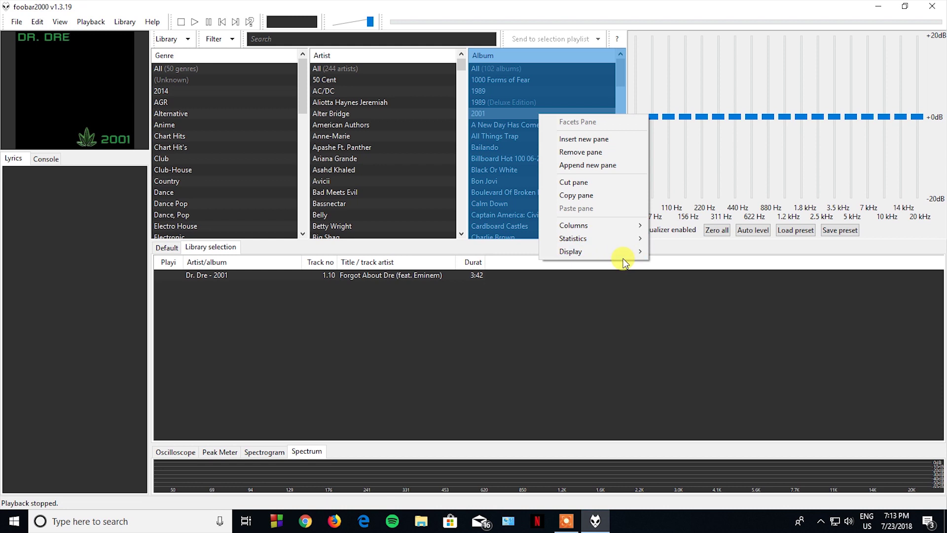
mouse_move(614, 251)
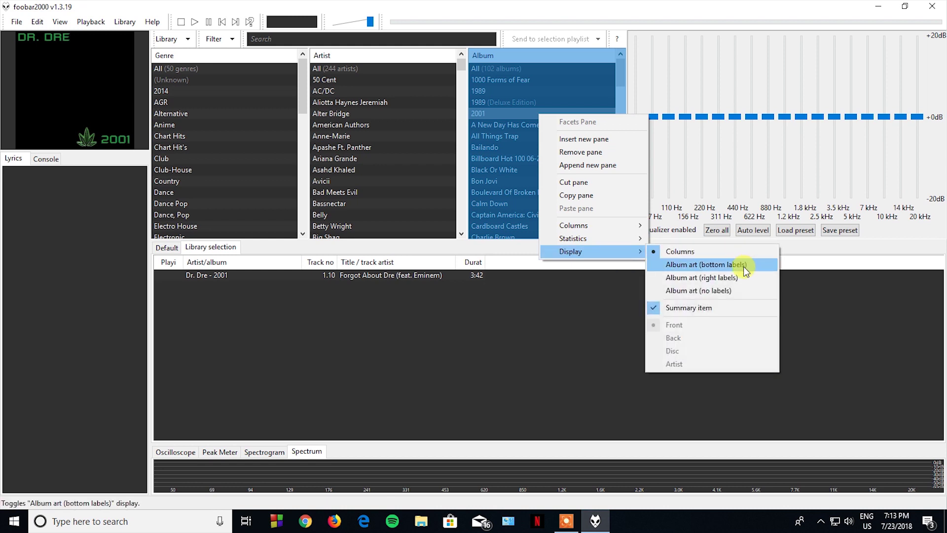
left_click(724, 290)
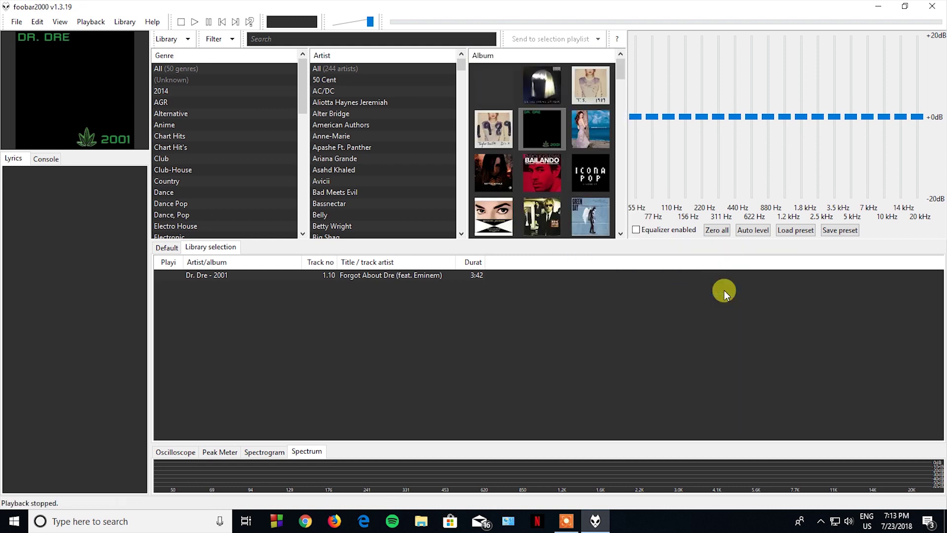
left_click_drag(619, 72, 637, 63)
- Rename the Default playlist tab to Facets
left_click(170, 249)
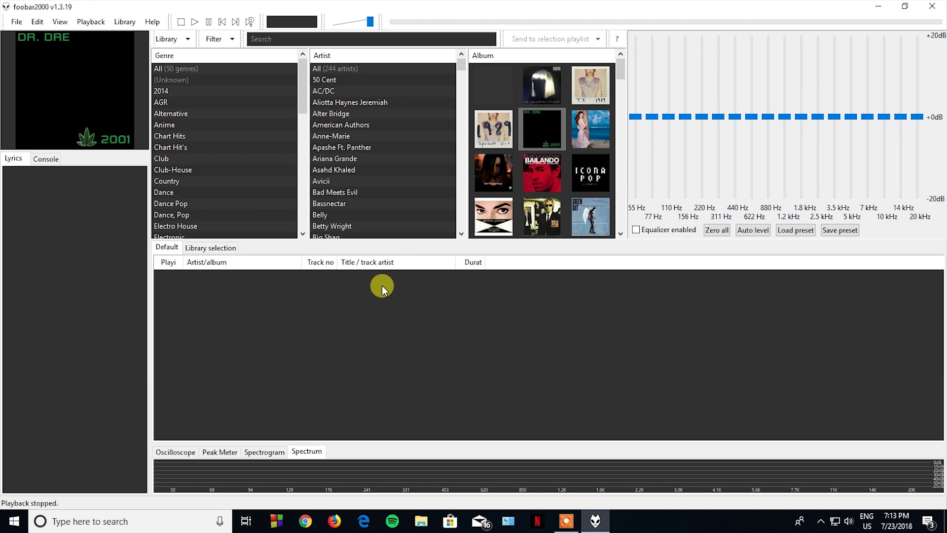
left_click(174, 249)
double_click(173, 247)
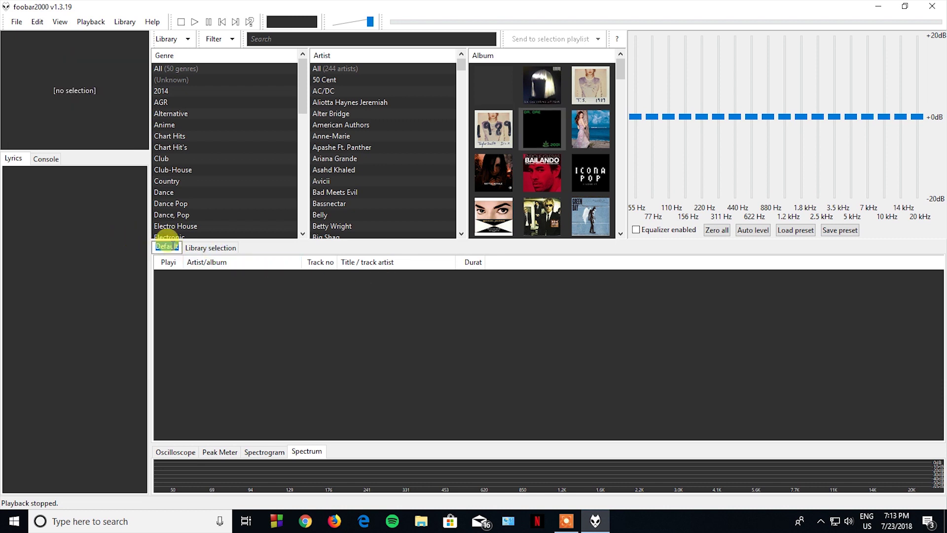
type("Facets")
left_click(270, 248)
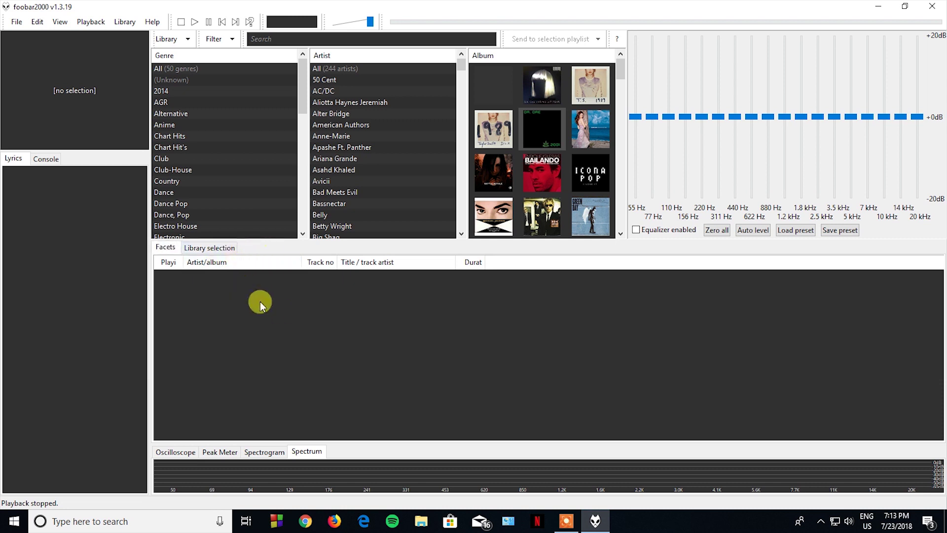
- Group the items in the playlist view by artist/date/album
right_click(380, 294)
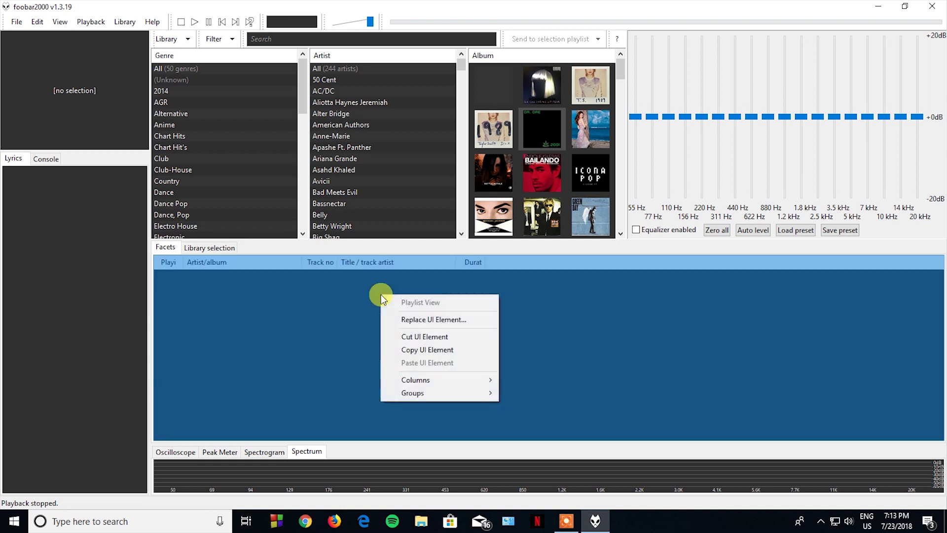
mouse_move(453, 394)
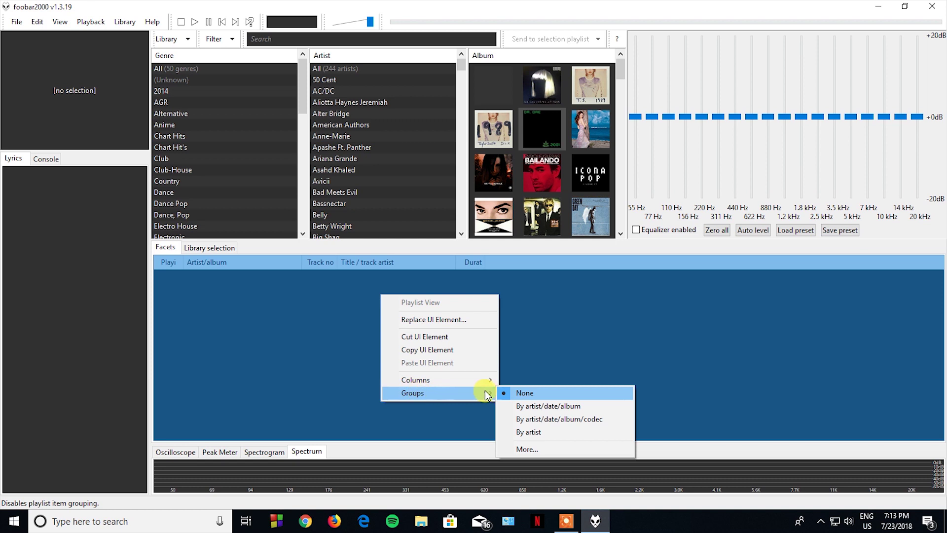
left_click(572, 412)
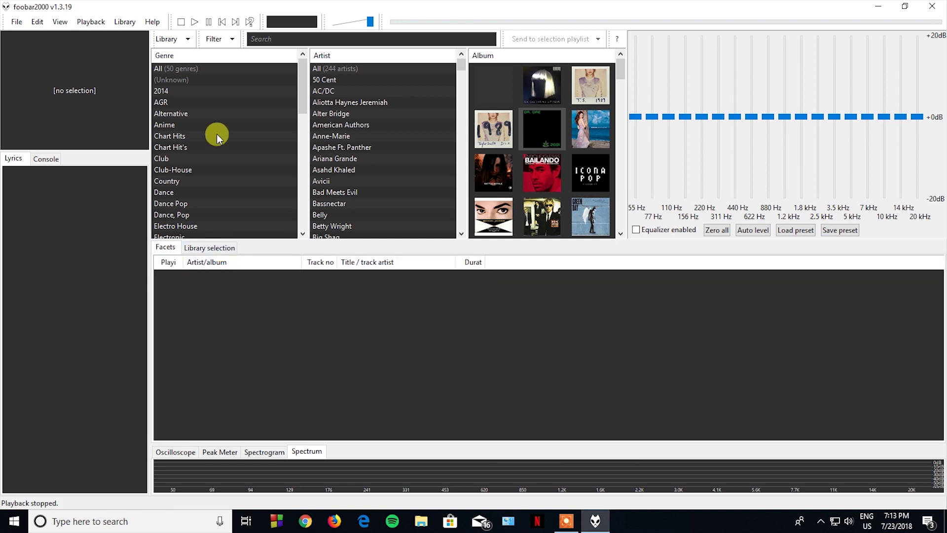
- Play the whole library from the All entry of the Genre pane, and pause playback
left_click(187, 70)
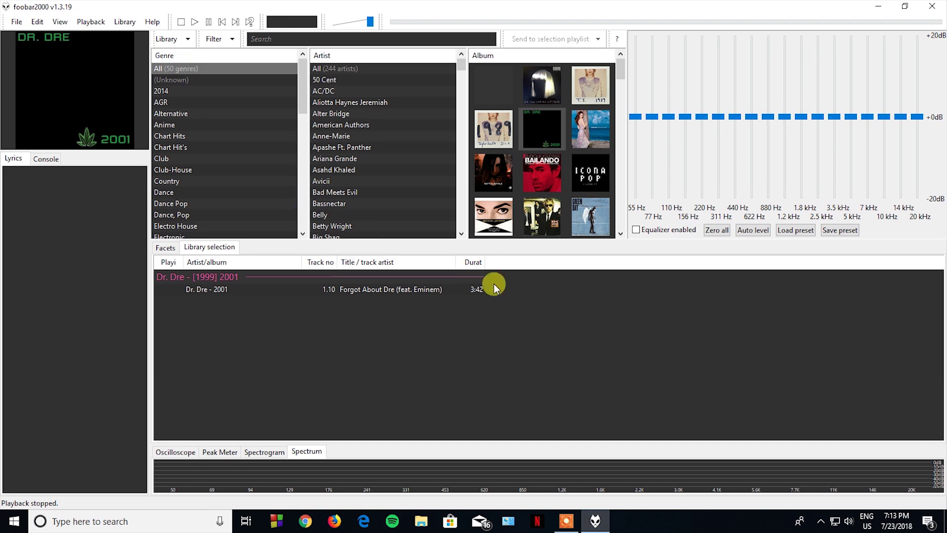
double_click(177, 68)
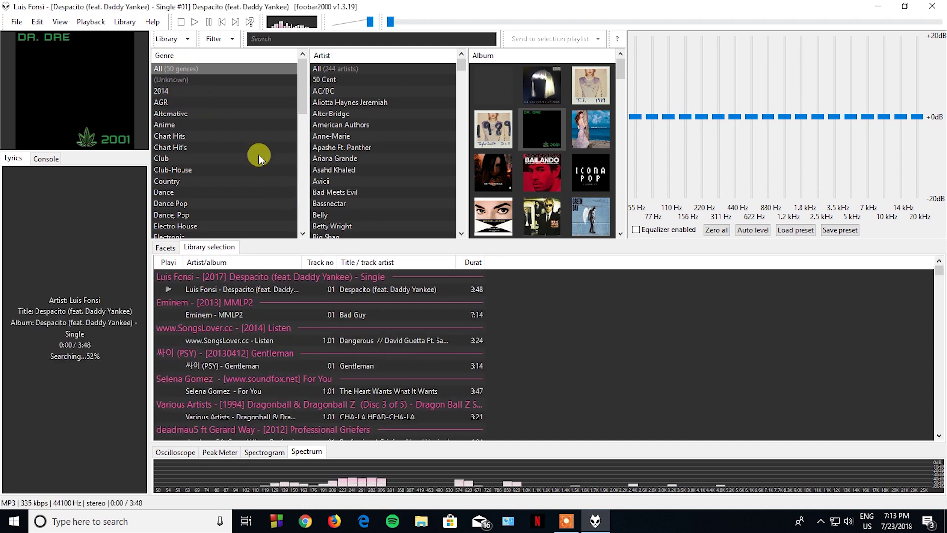
left_click(209, 22)
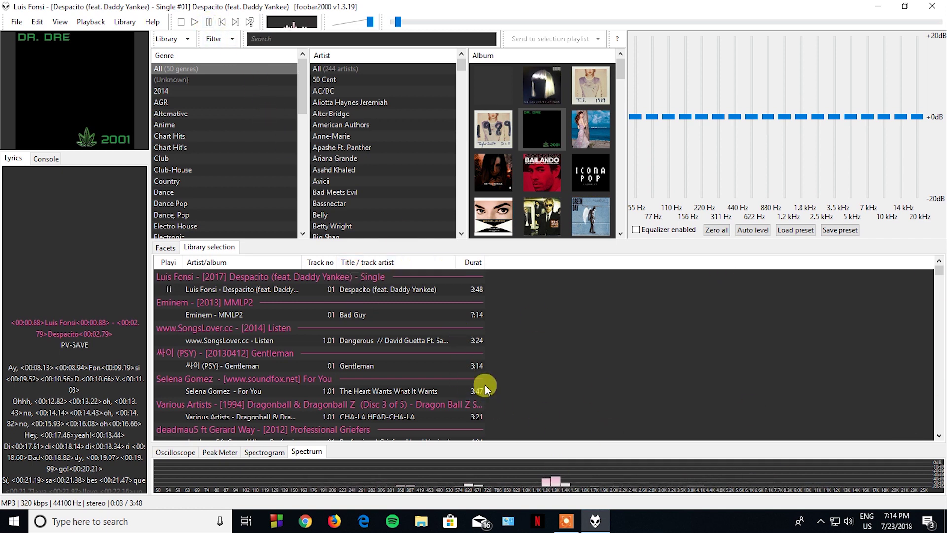
- Add the Codec, Bitrate and File extension columns to the playlist view
right_click(597, 302)
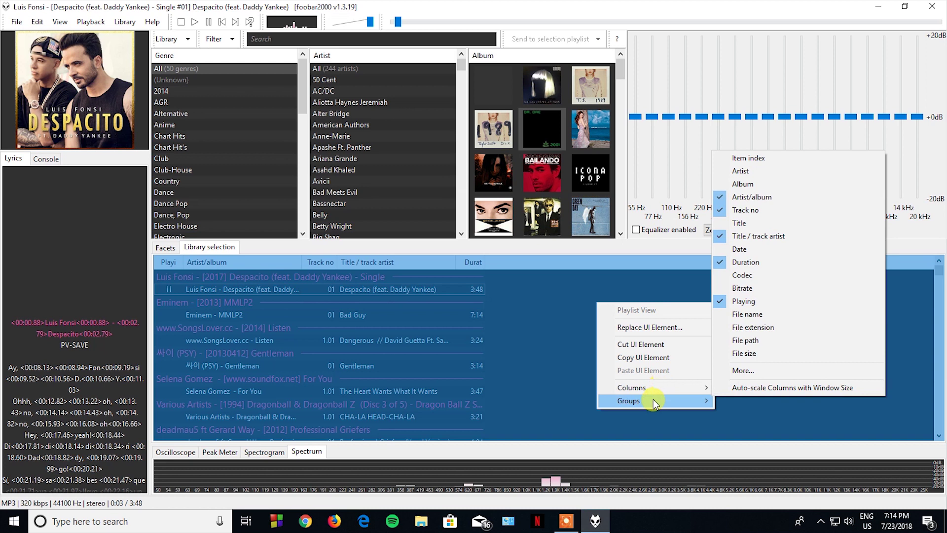
mouse_move(653, 400)
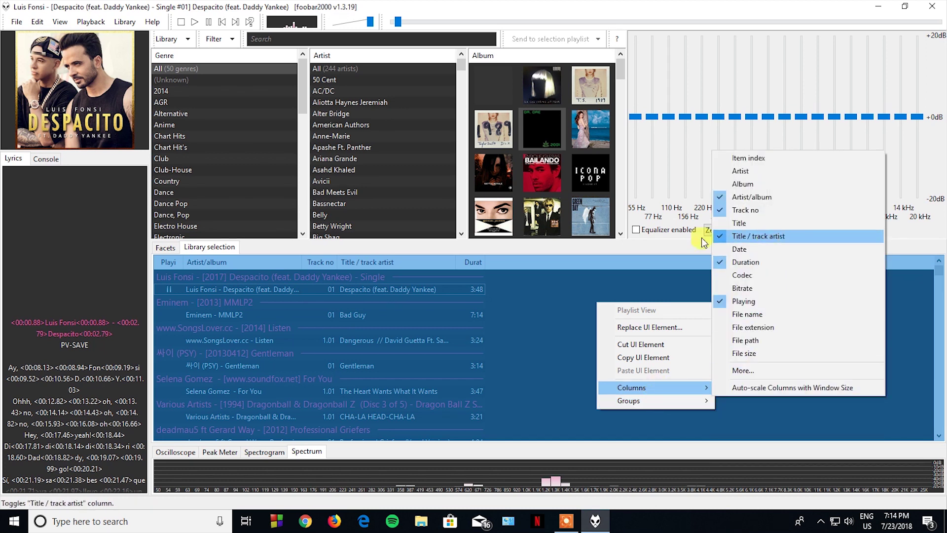
left_click(770, 273)
right_click(593, 294)
mouse_move(612, 376)
left_click(775, 280)
right_click(662, 317)
mouse_move(716, 401)
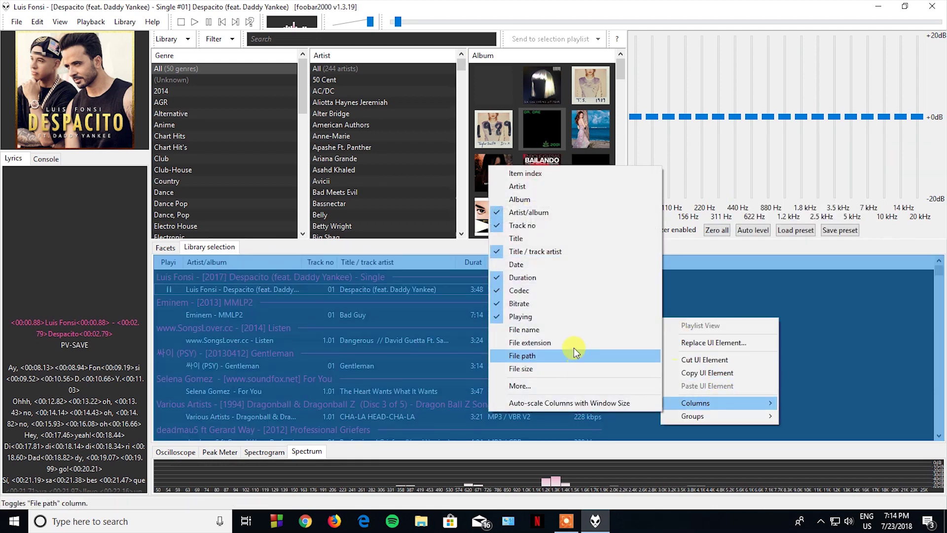
left_click(546, 346)
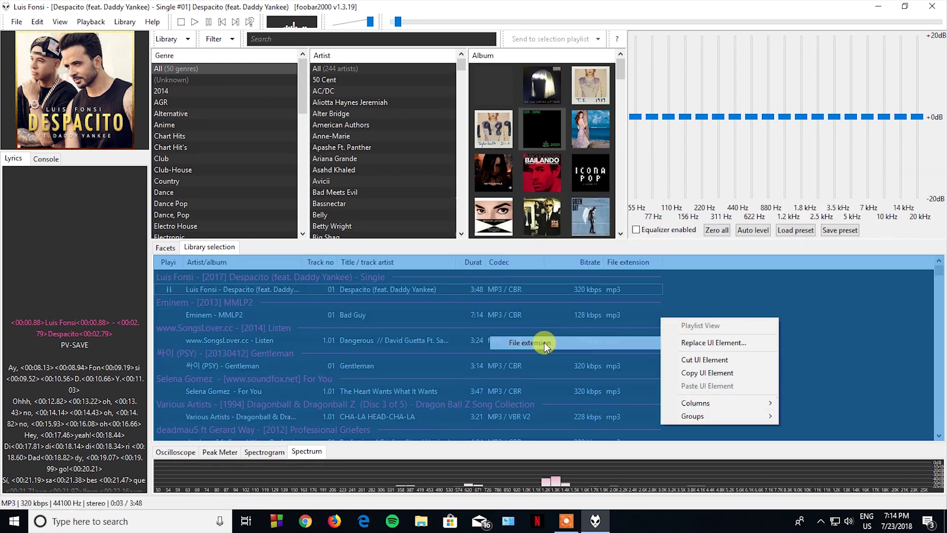
- Add the File size and File path columns to the playlist view, and widen the File path column to show full paths
right_click(695, 341)
mouse_move(700, 423)
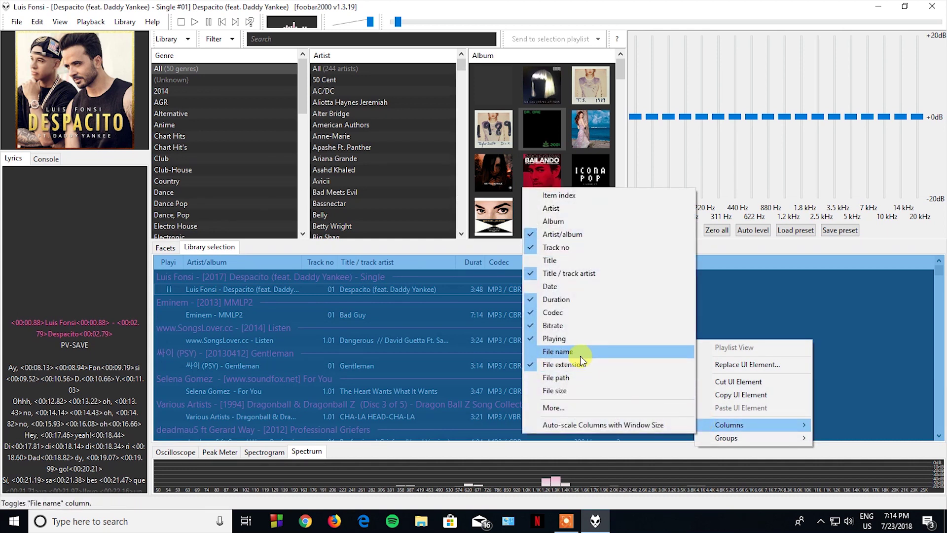
left_click(572, 389)
right_click(753, 321)
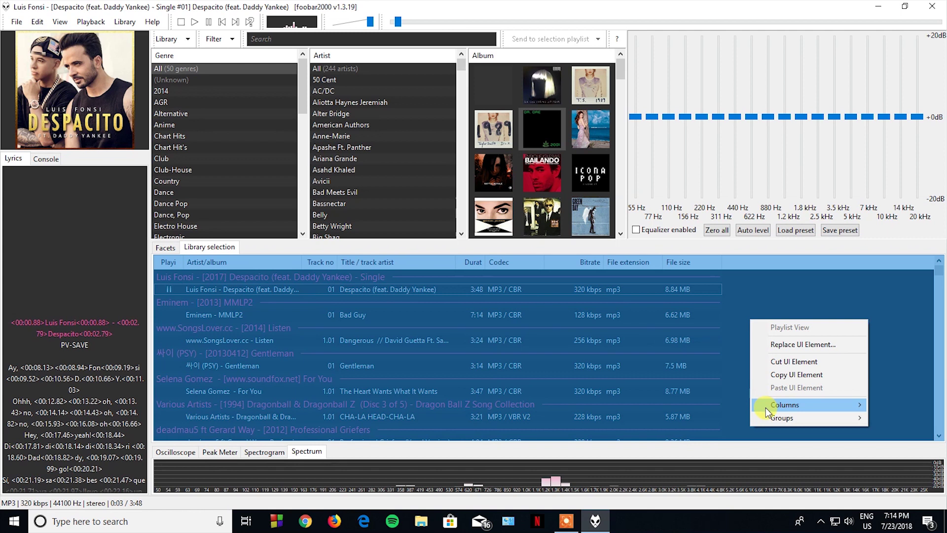
mouse_move(763, 407)
left_click(696, 345)
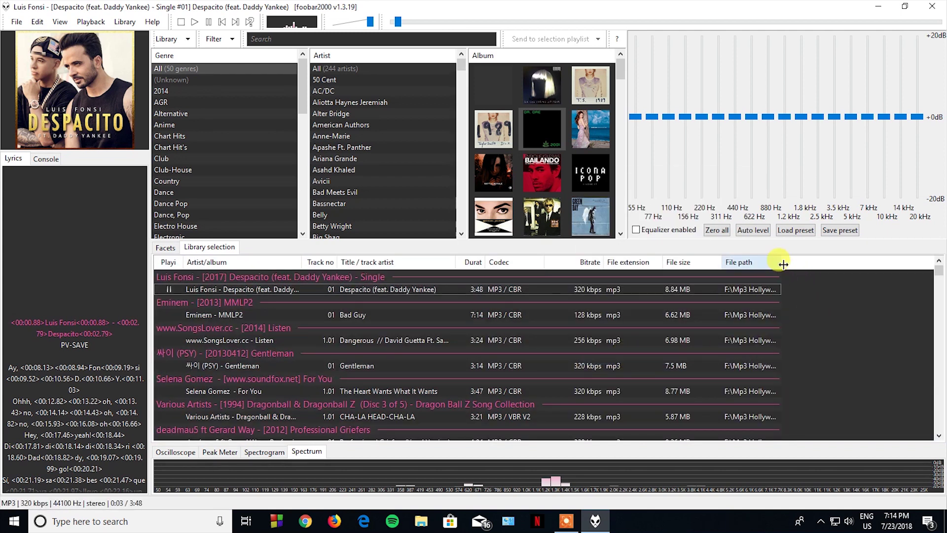
left_click_drag(780, 261, 939, 266)
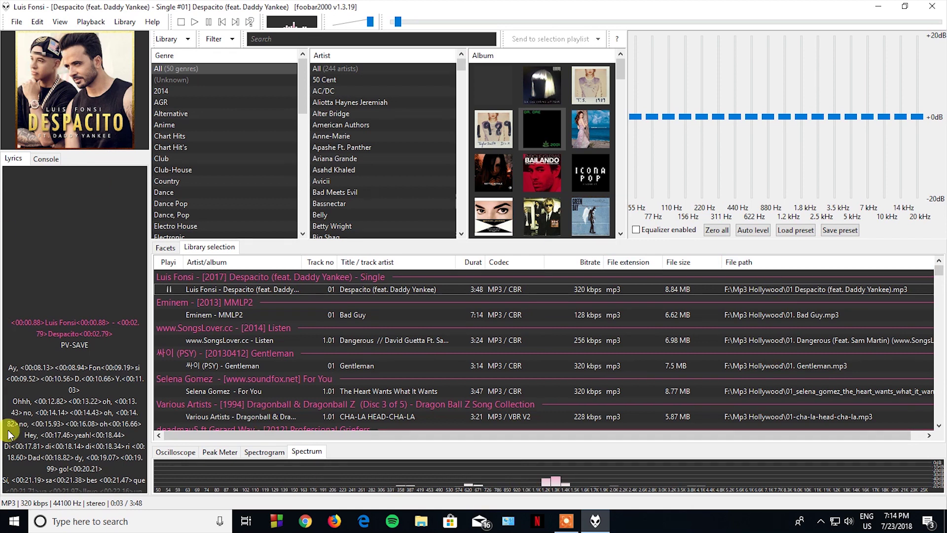
- Select the unknown genre in the Genre pane, and return to the All entry
left_click(173, 89)
left_click(174, 70)
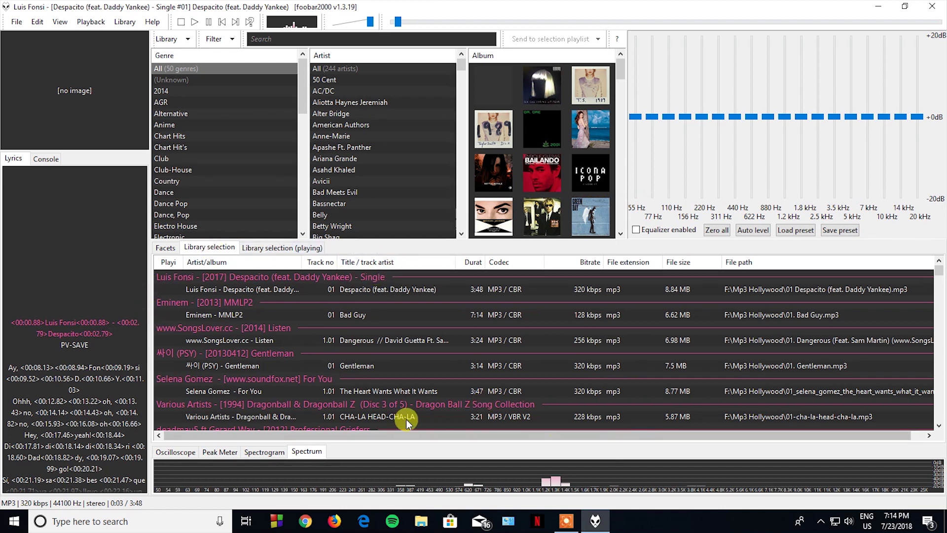
- Set the Default User Interface highlight color to bright green with red 90, green 252, blue 82, and apply the preferences
left_click(16, 21)
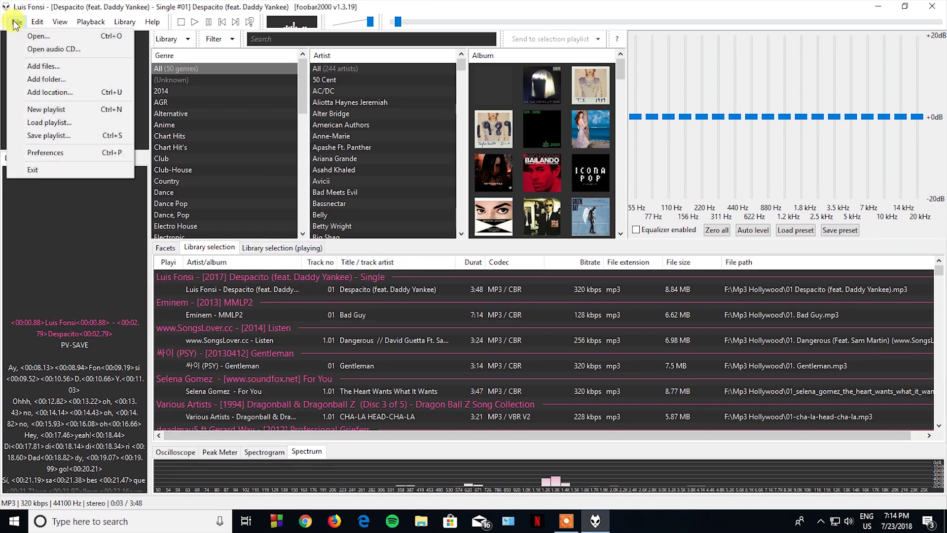
left_click(68, 150)
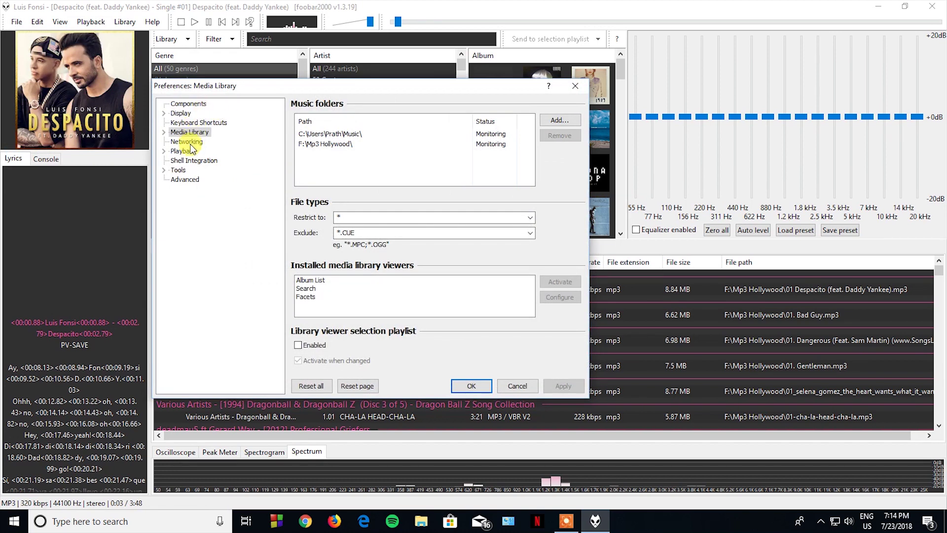
left_click(178, 114)
left_click(164, 113)
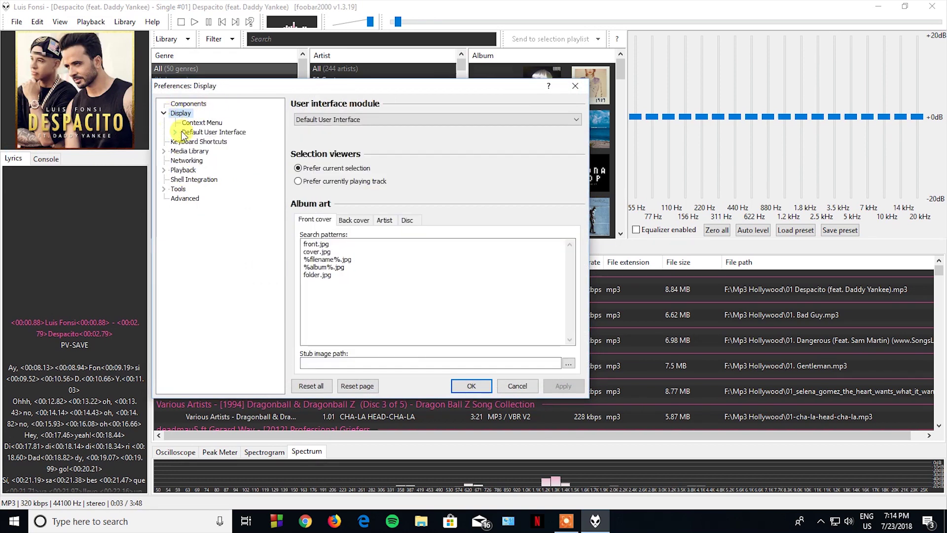
left_click(175, 132)
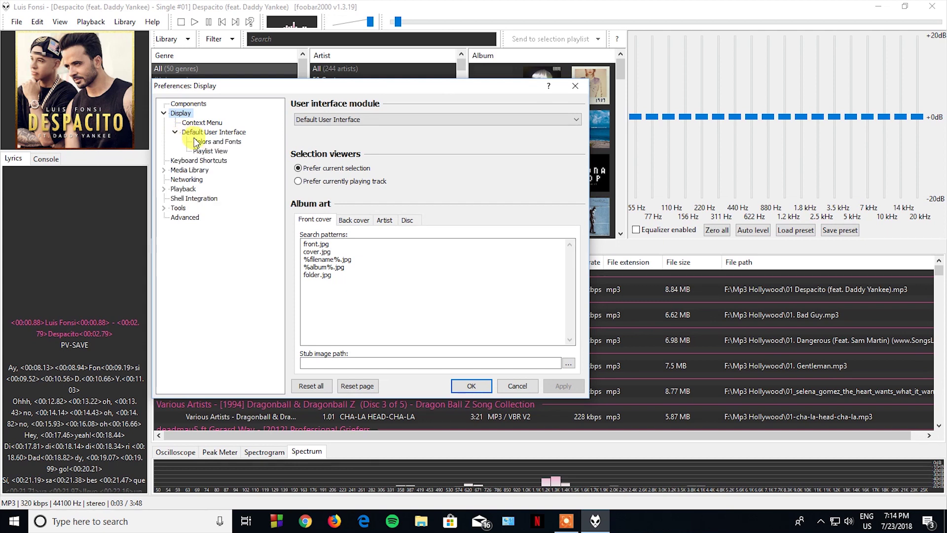
left_click(211, 141)
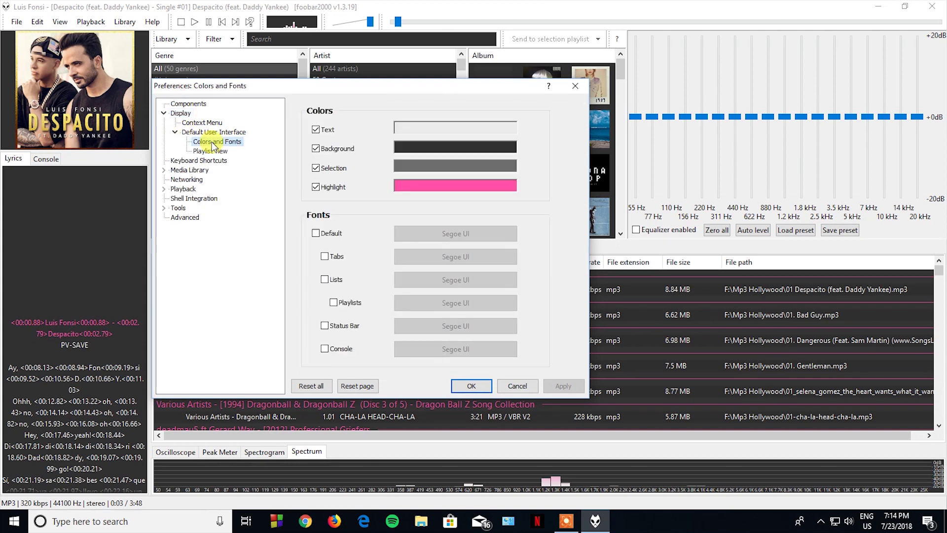
left_click(449, 188)
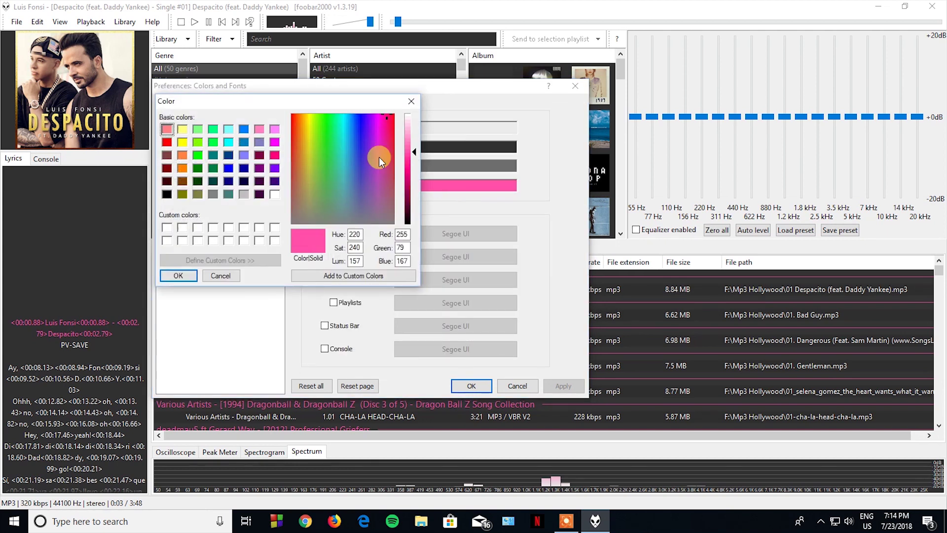
left_click(327, 123)
mouse_move(327, 123)
left_mouse_down()
mouse_move(312, 113)
mouse_move(331, 114)
mouse_move(316, 137)
mouse_move(310, 127)
mouse_move(325, 119)
left_mouse_up()
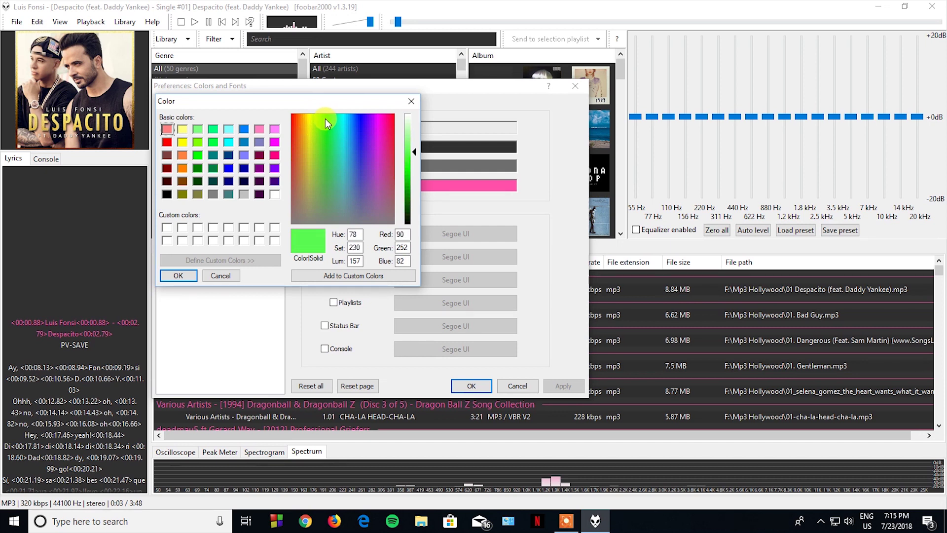
left_click(178, 276)
left_click(557, 386)
left_click(471, 386)
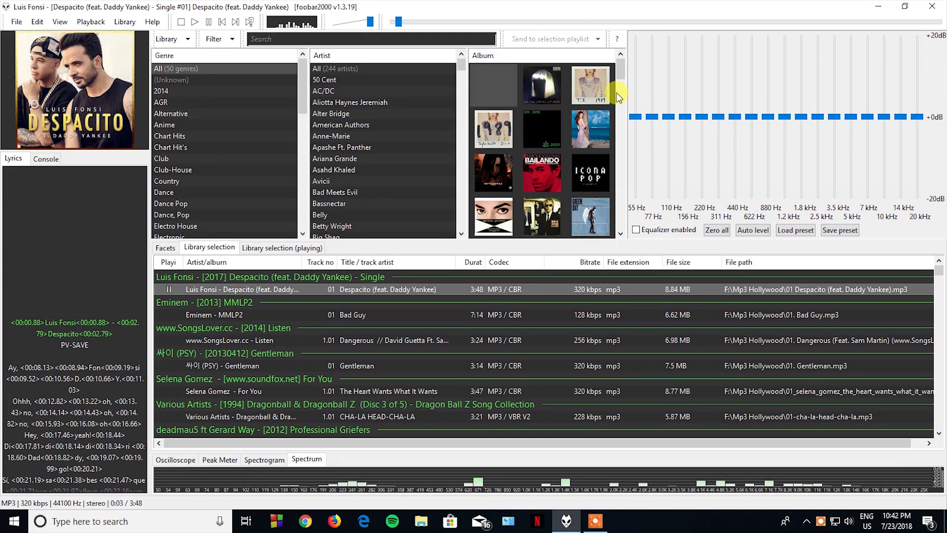
- Hide the summary item in the Album pane of Facets
left_click(534, 131)
right_click(534, 131)
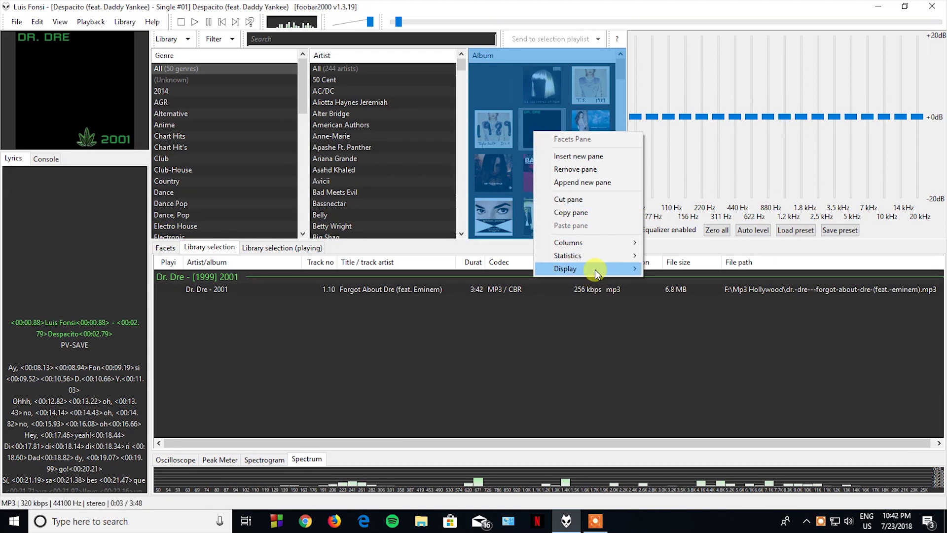
mouse_move(595, 270)
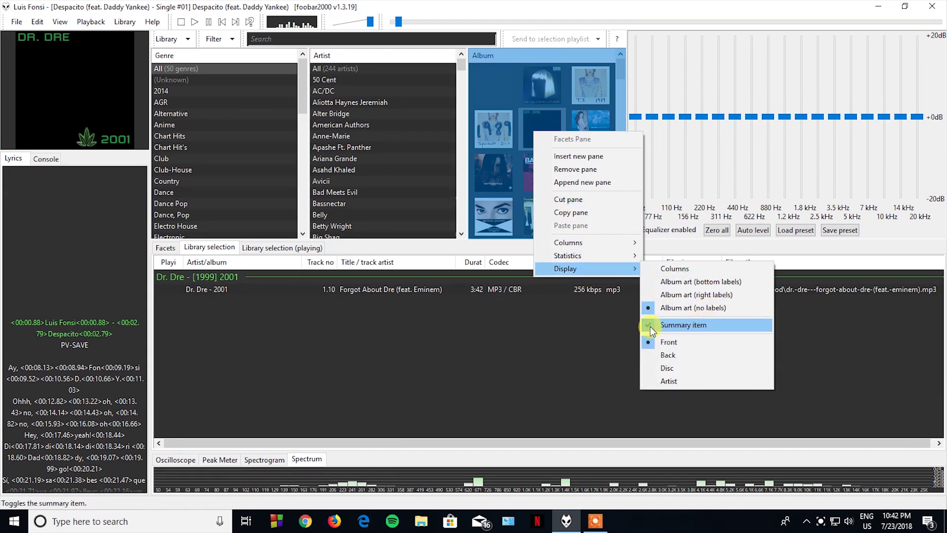
left_click(696, 326)
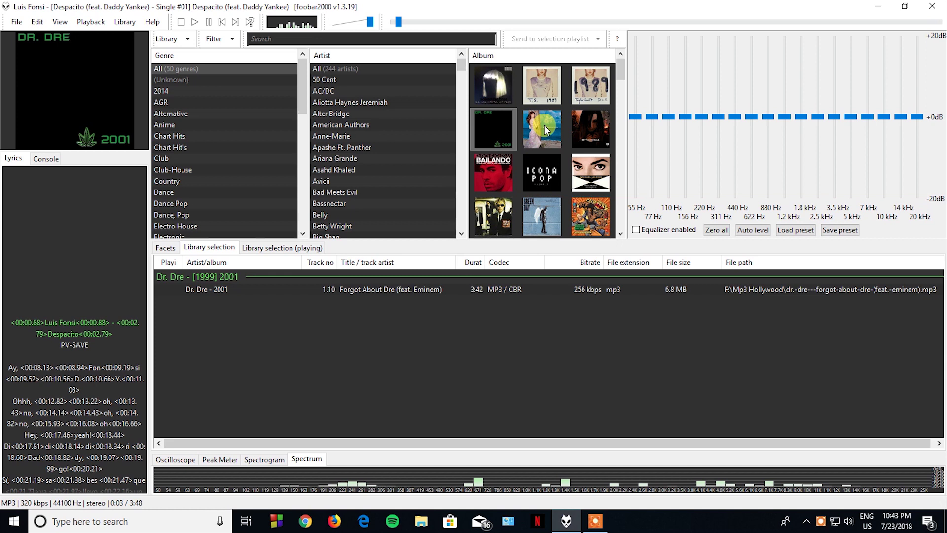
mouse_move(620, 74)
left_mouse_down()
mouse_move(624, 97)
mouse_move(625, 59)
left_mouse_up()
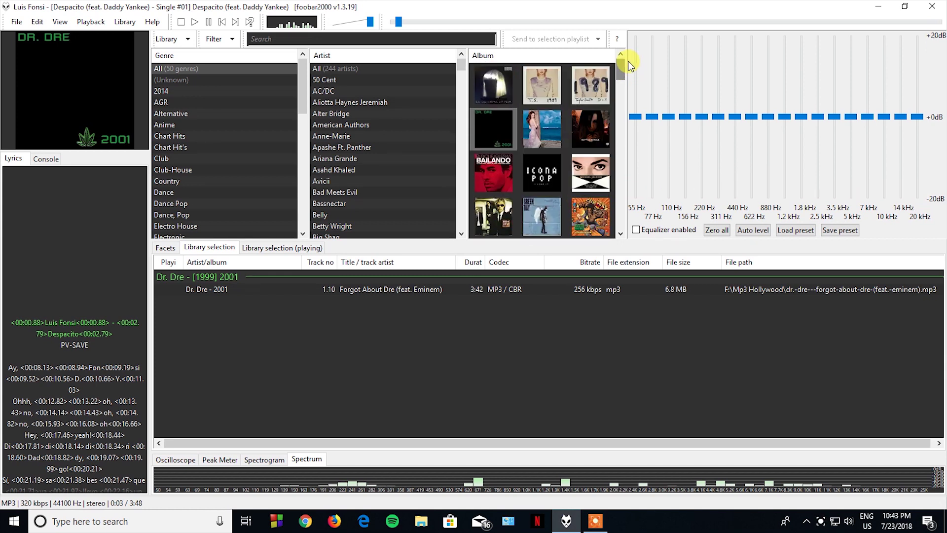
- Turn off layout editing mode, and check the regular context menu of an album cover
left_click(59, 22)
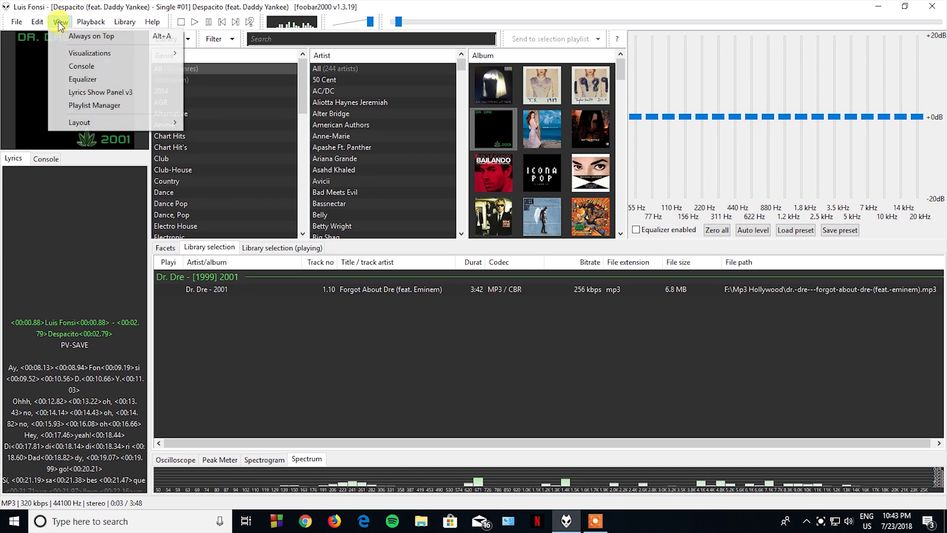
mouse_move(105, 123)
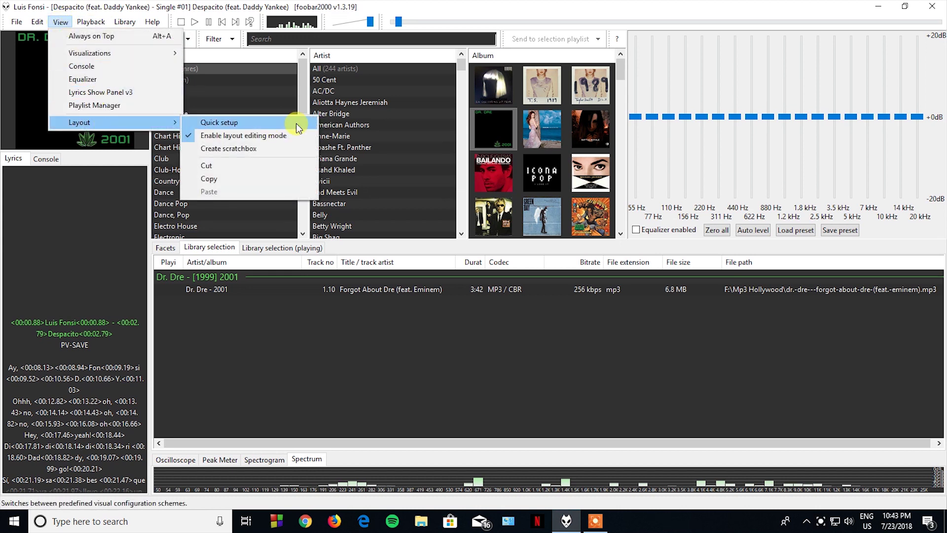
left_click(252, 136)
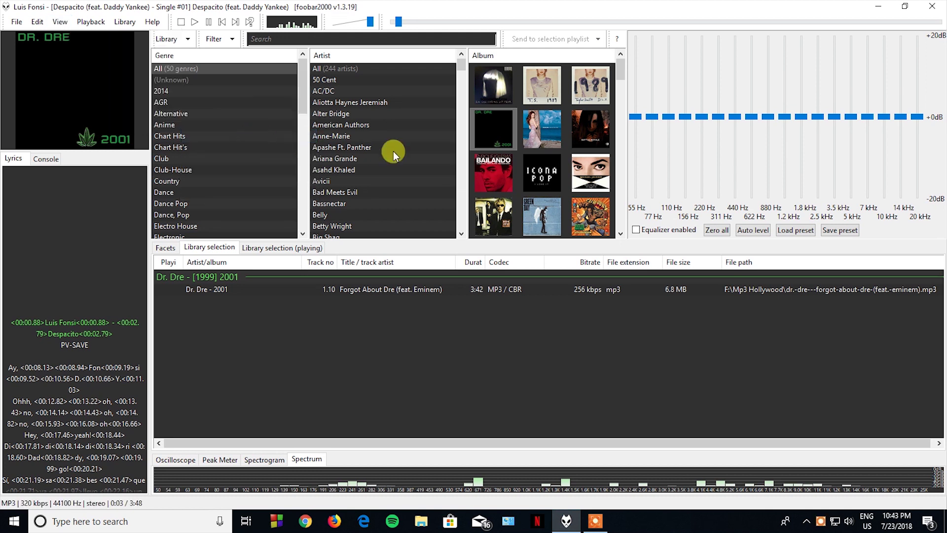
right_click(552, 88)
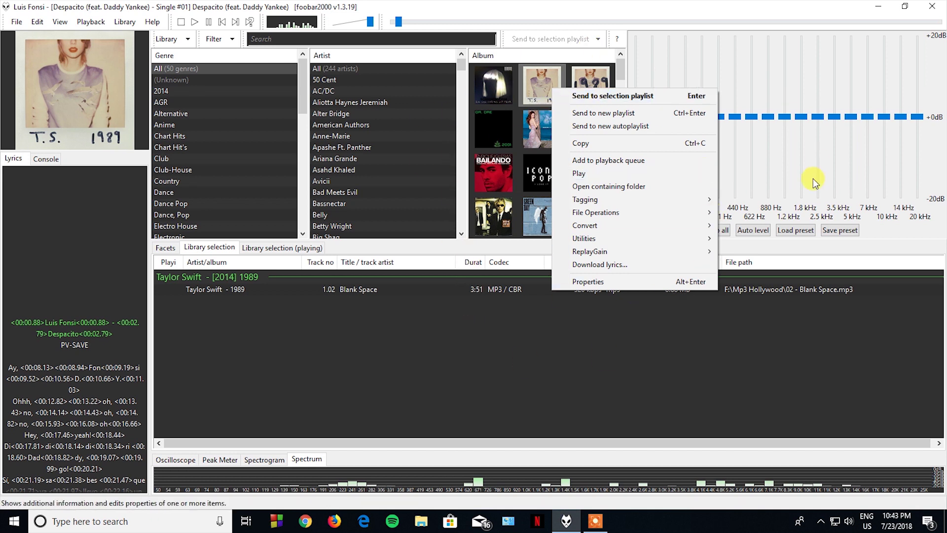
left_click(246, 306)
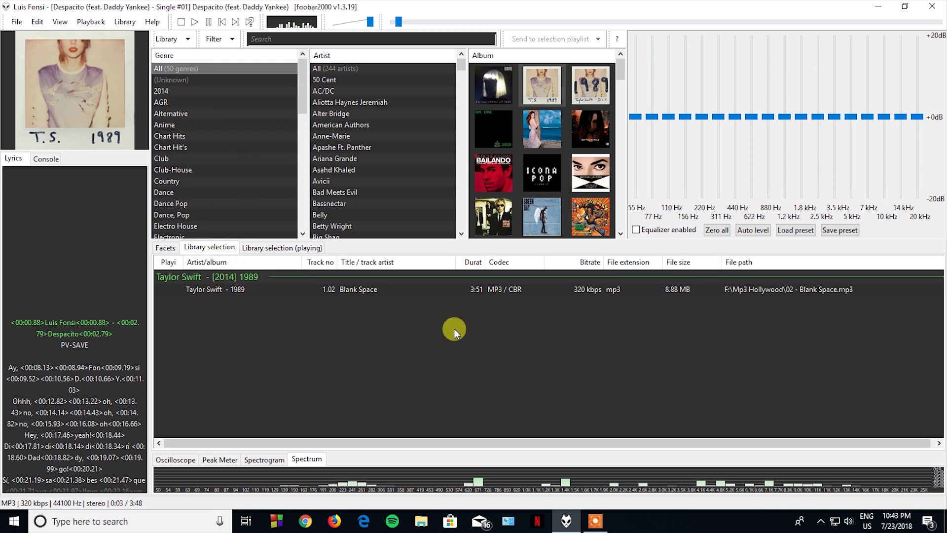
- List the whole library from the All entry of the Genre pane, play the track Rap God, and pause playback
scroll(305, 94, "down", 2)
scroll(247, 148, "up", 2)
double_click(197, 71)
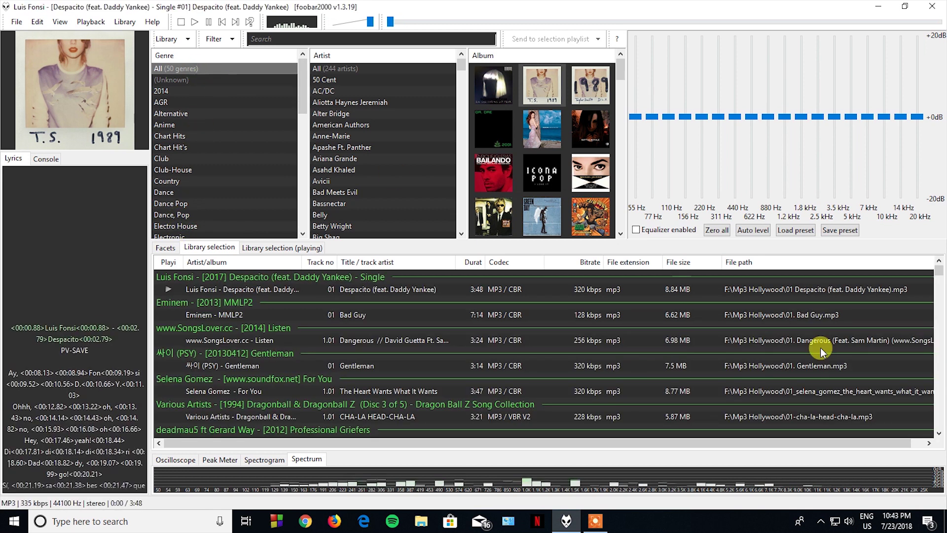
left_click(939, 280)
left_click_drag(940, 280, 941, 309)
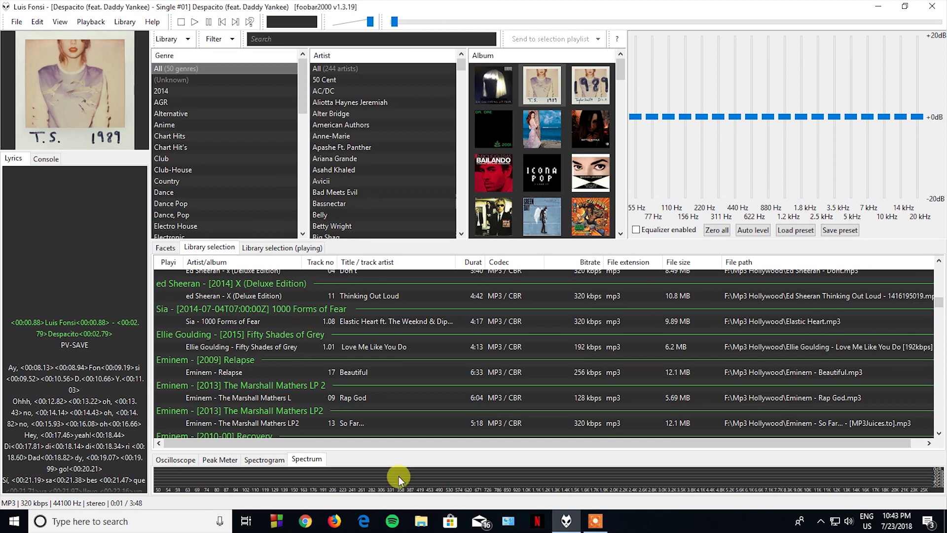
double_click(363, 398)
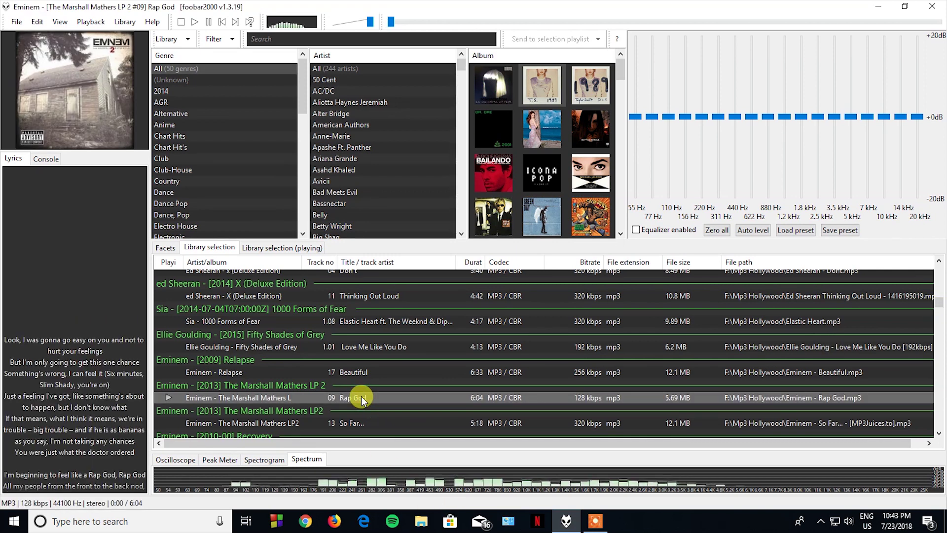
left_click(209, 22)
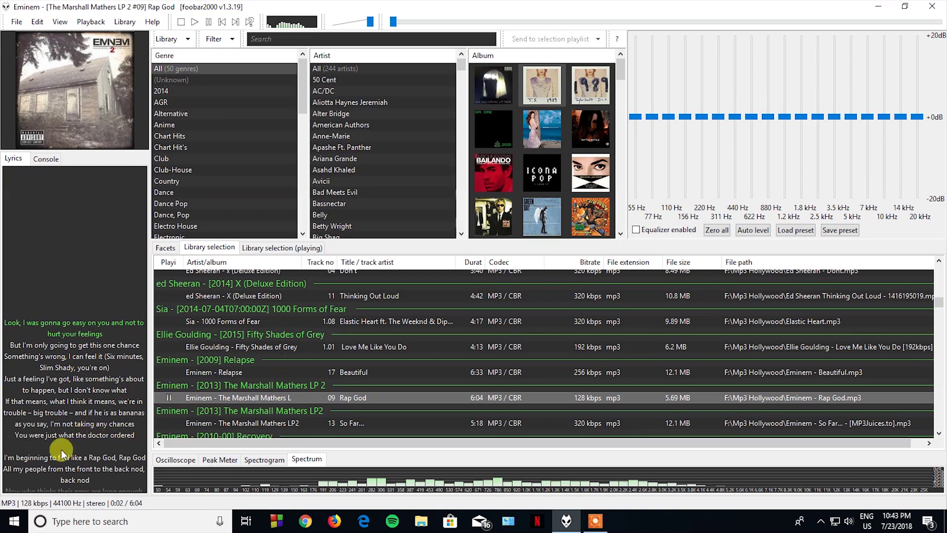
- Look through the Rap God lyrics to their end and back to the beginning
scroll(76, 438, "down", 12)
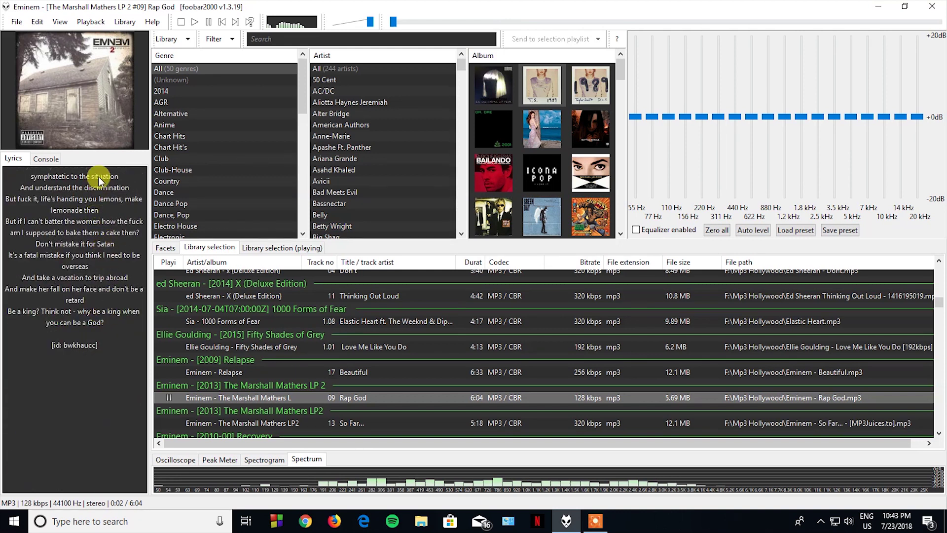
scroll(94, 294, "up", 5)
scroll(93, 294, "up", 8)
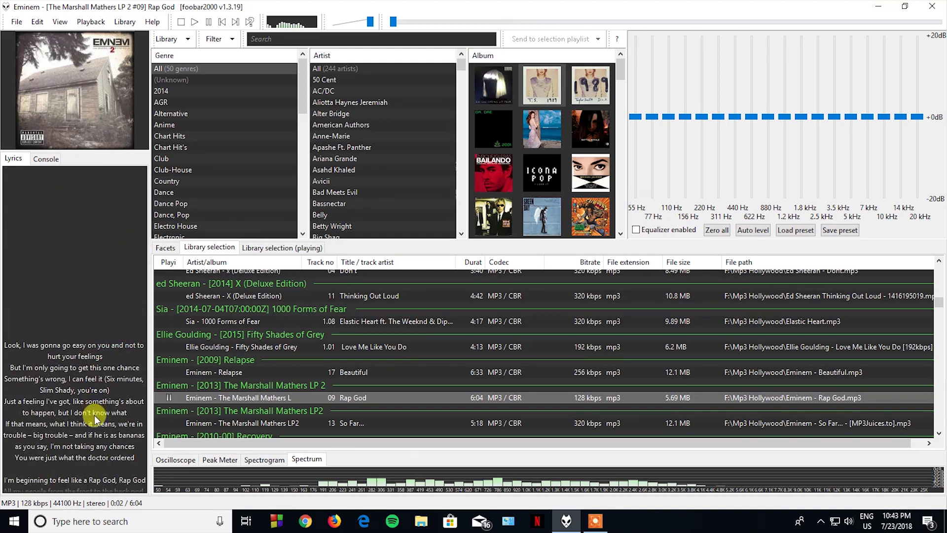